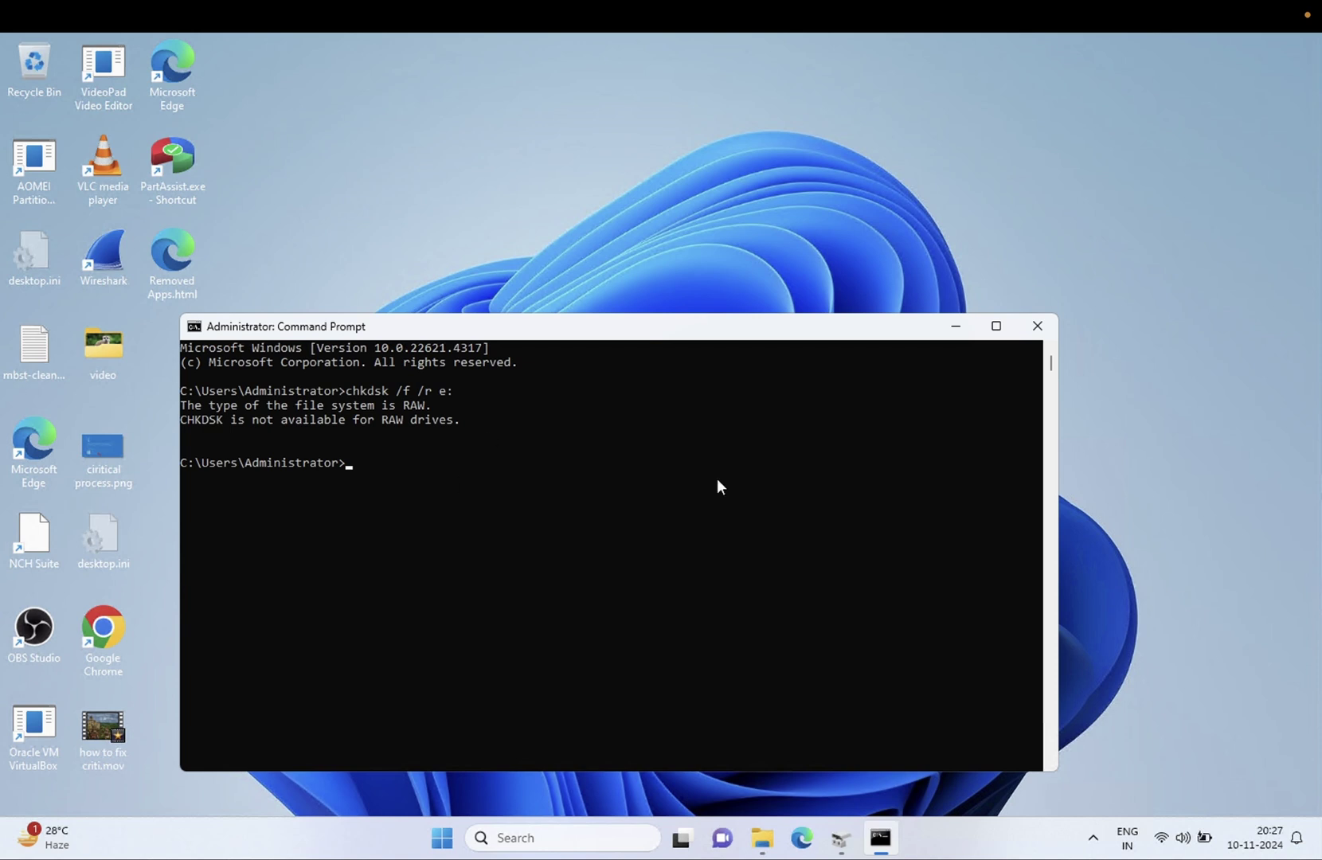
- Try opening USB Drive (E:), decline formatting, acknowledge the not-accessible error, and minimize Explorer
left_click(762, 838)
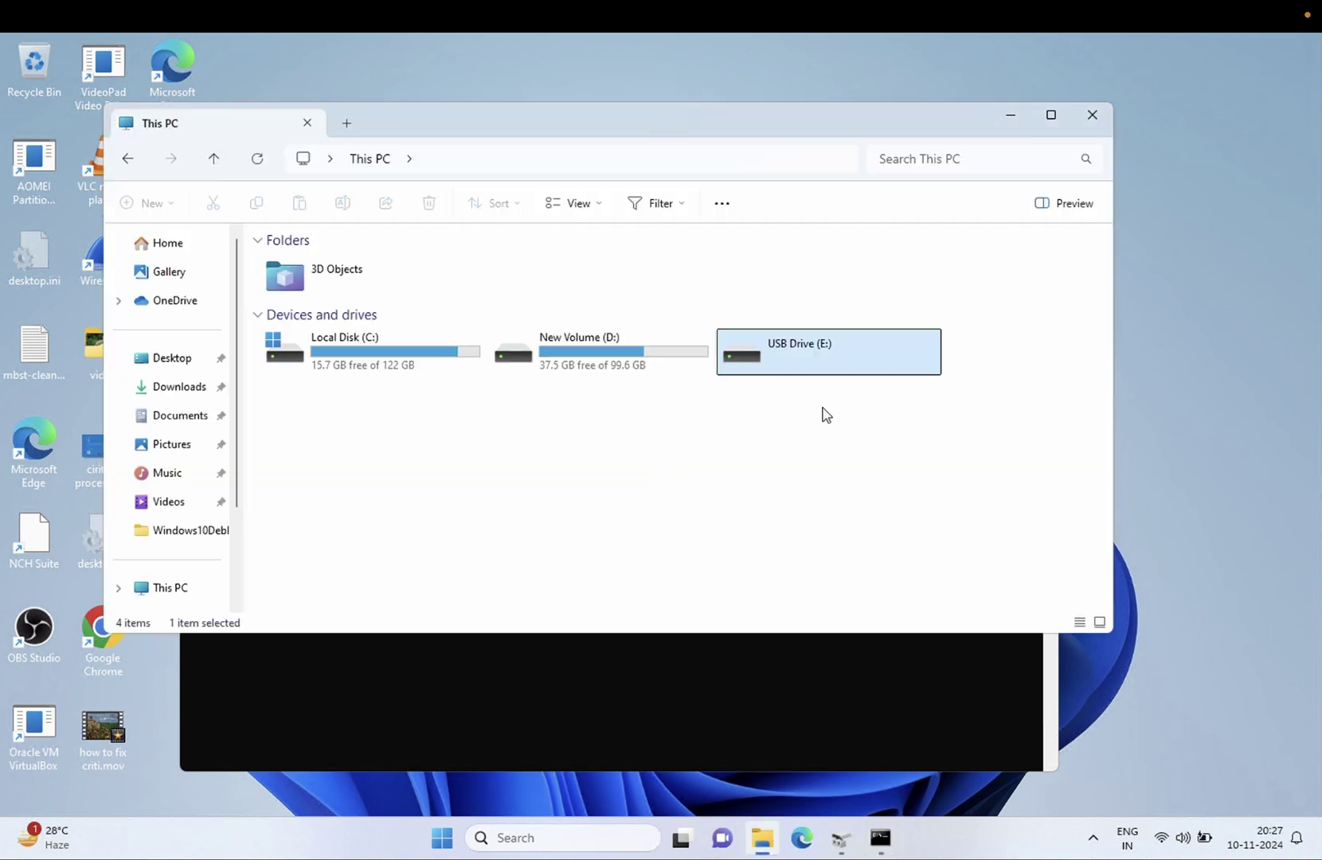
double_click(805, 358)
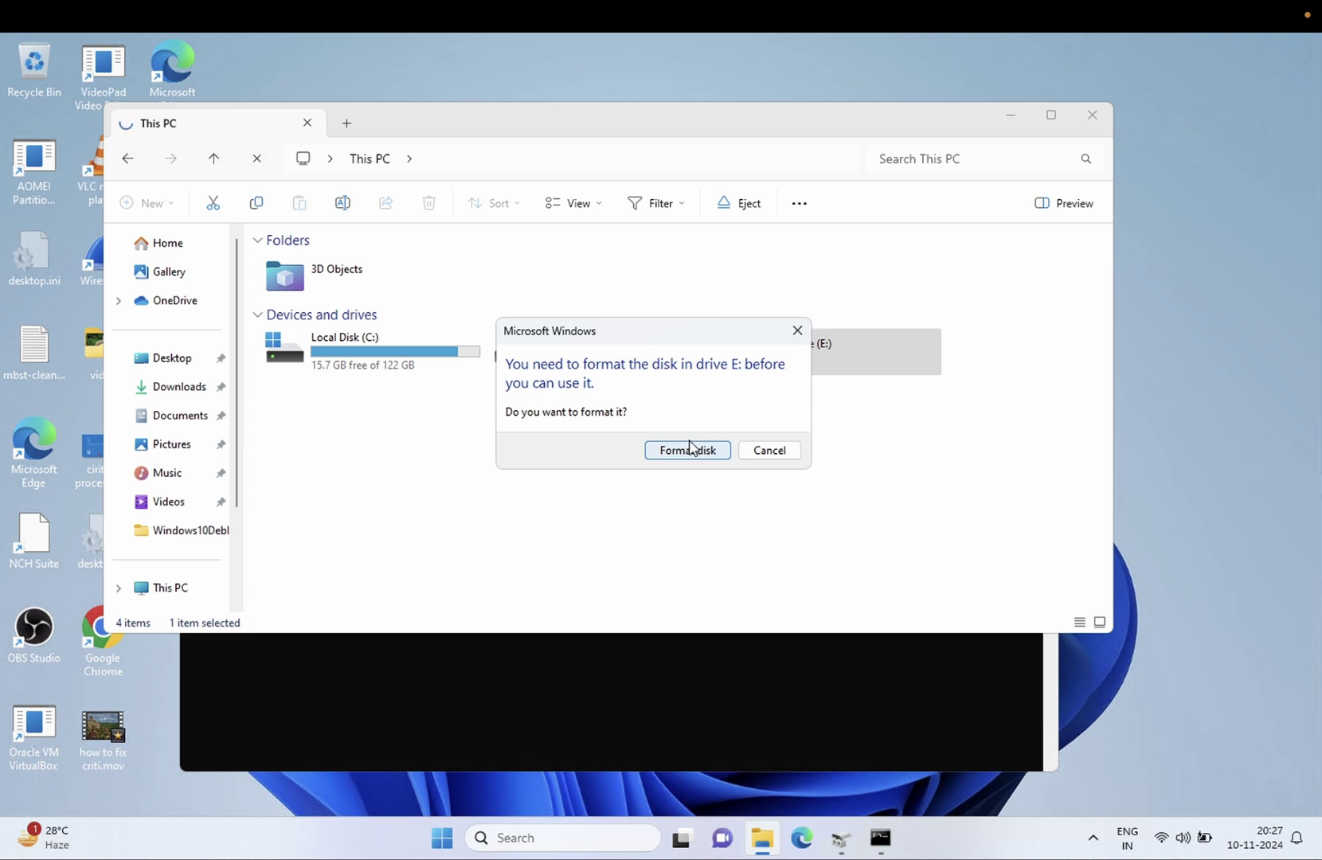
left_click(797, 332)
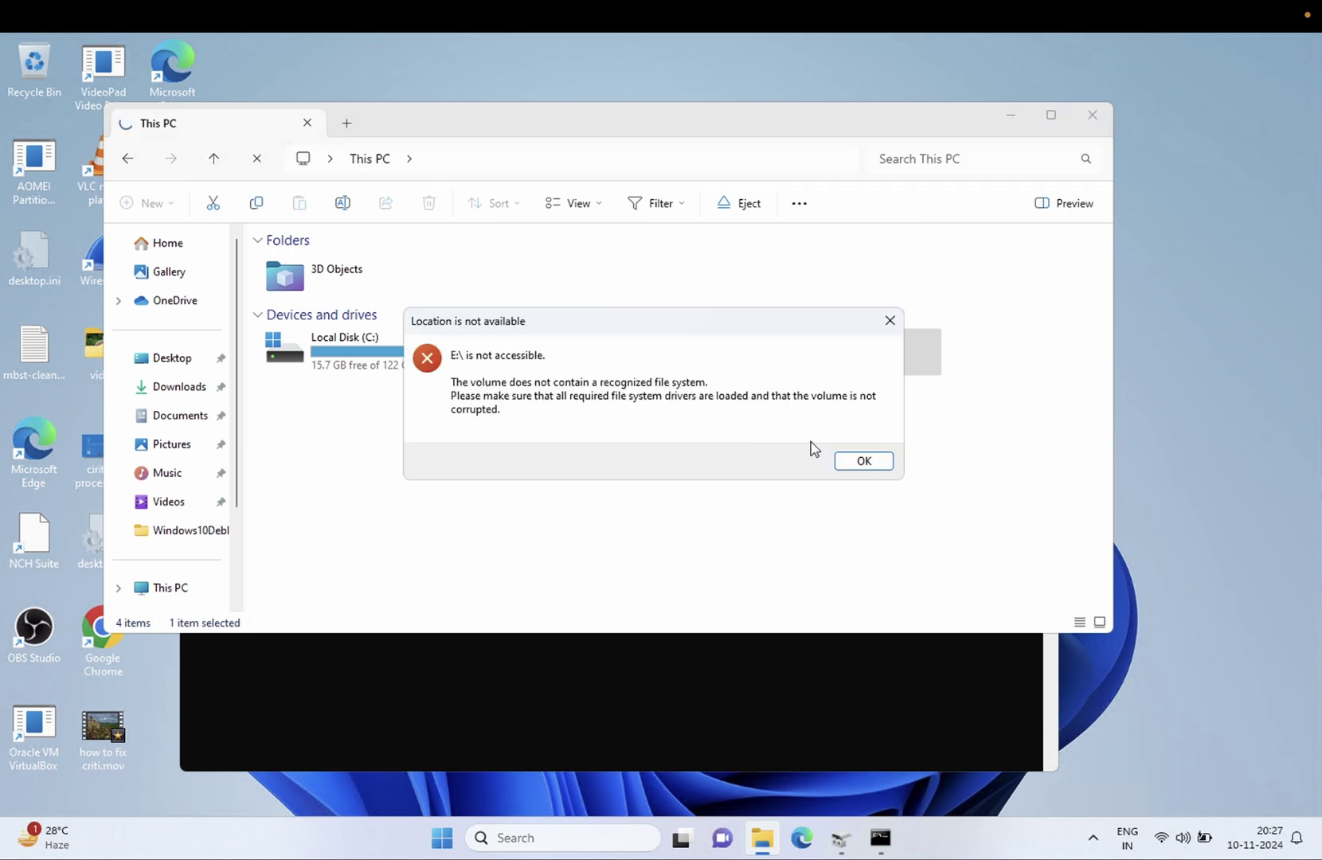
left_click(861, 460)
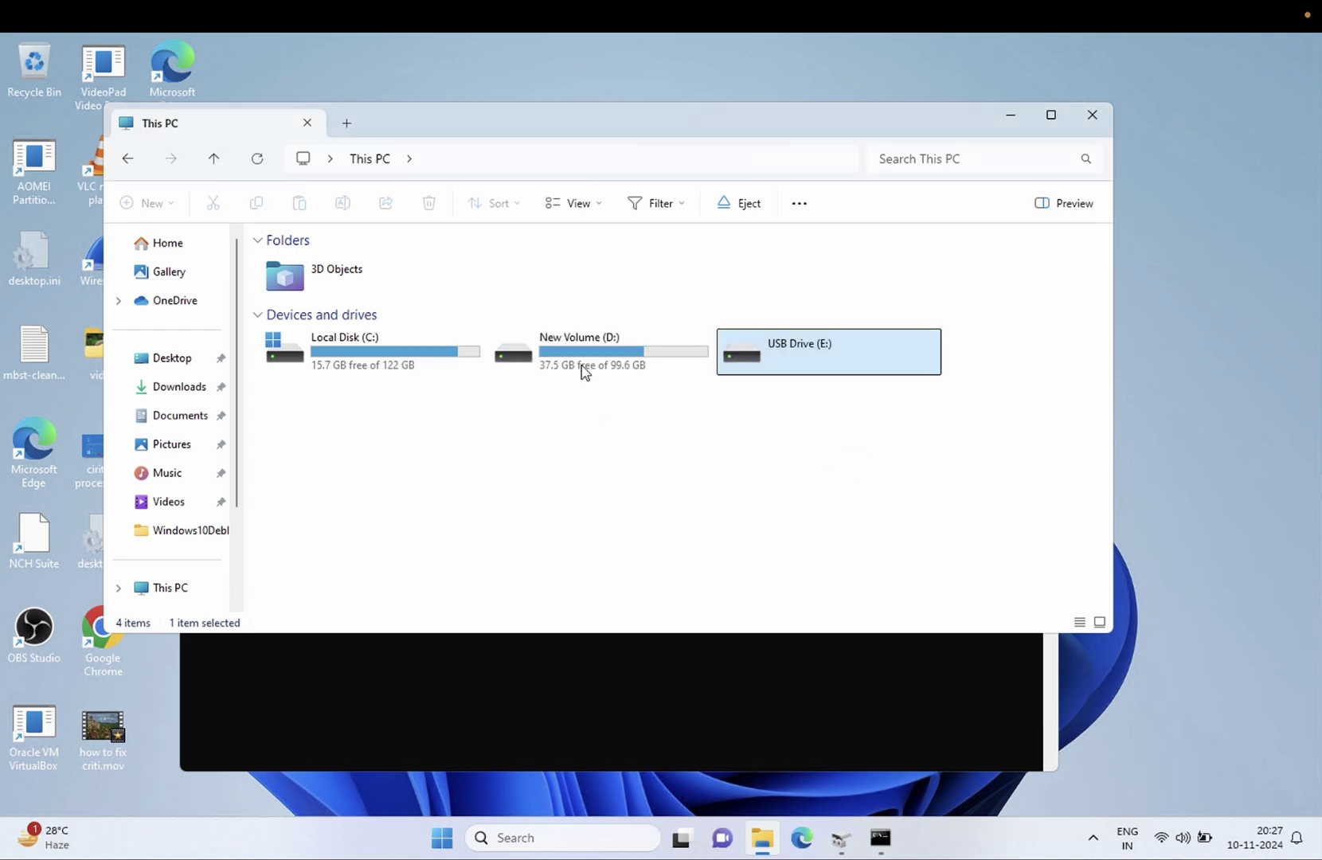
left_click(1012, 117)
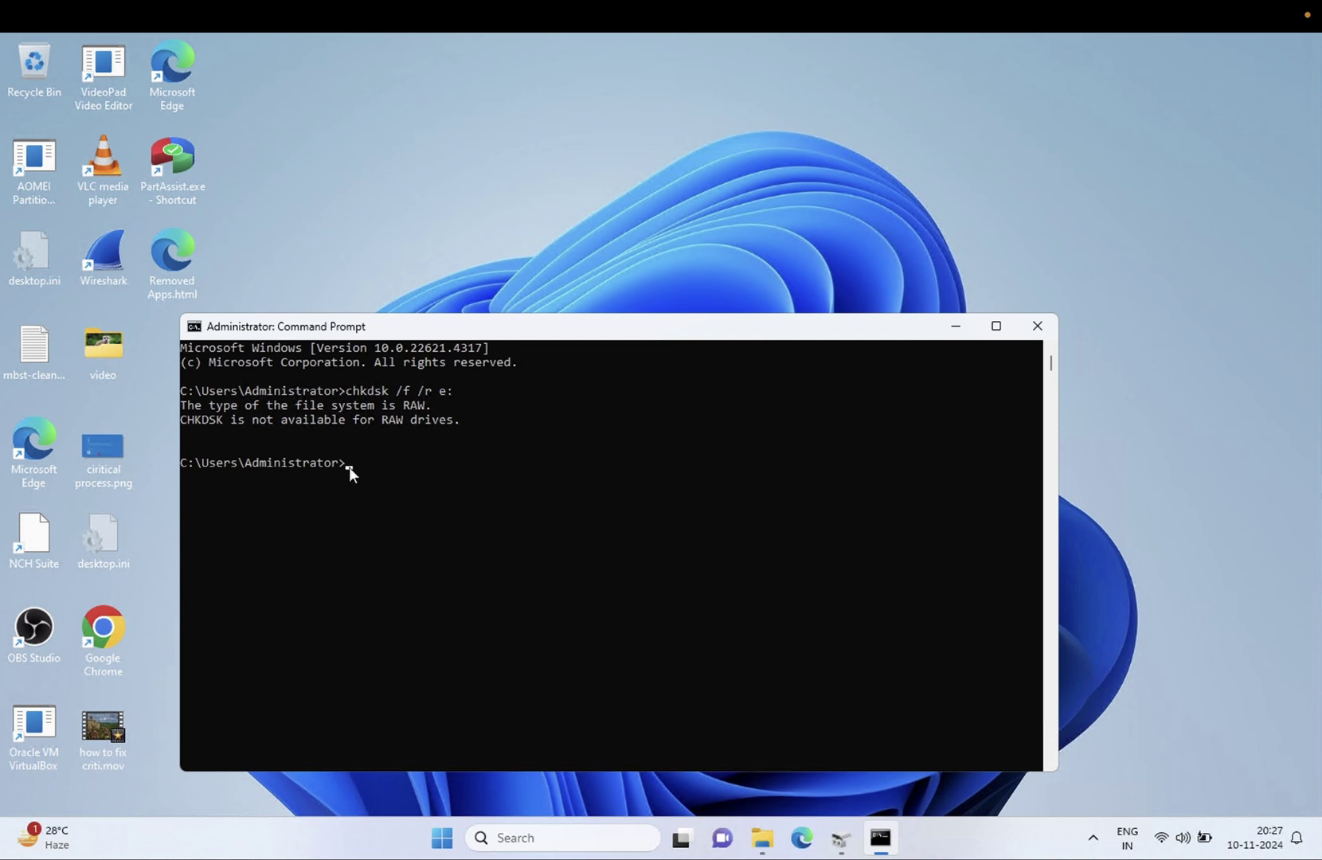
- Run chkdsk /f e: in Command Prompt, which refuses the RAW drive
left_click_drag(649, 333, 628, 284)
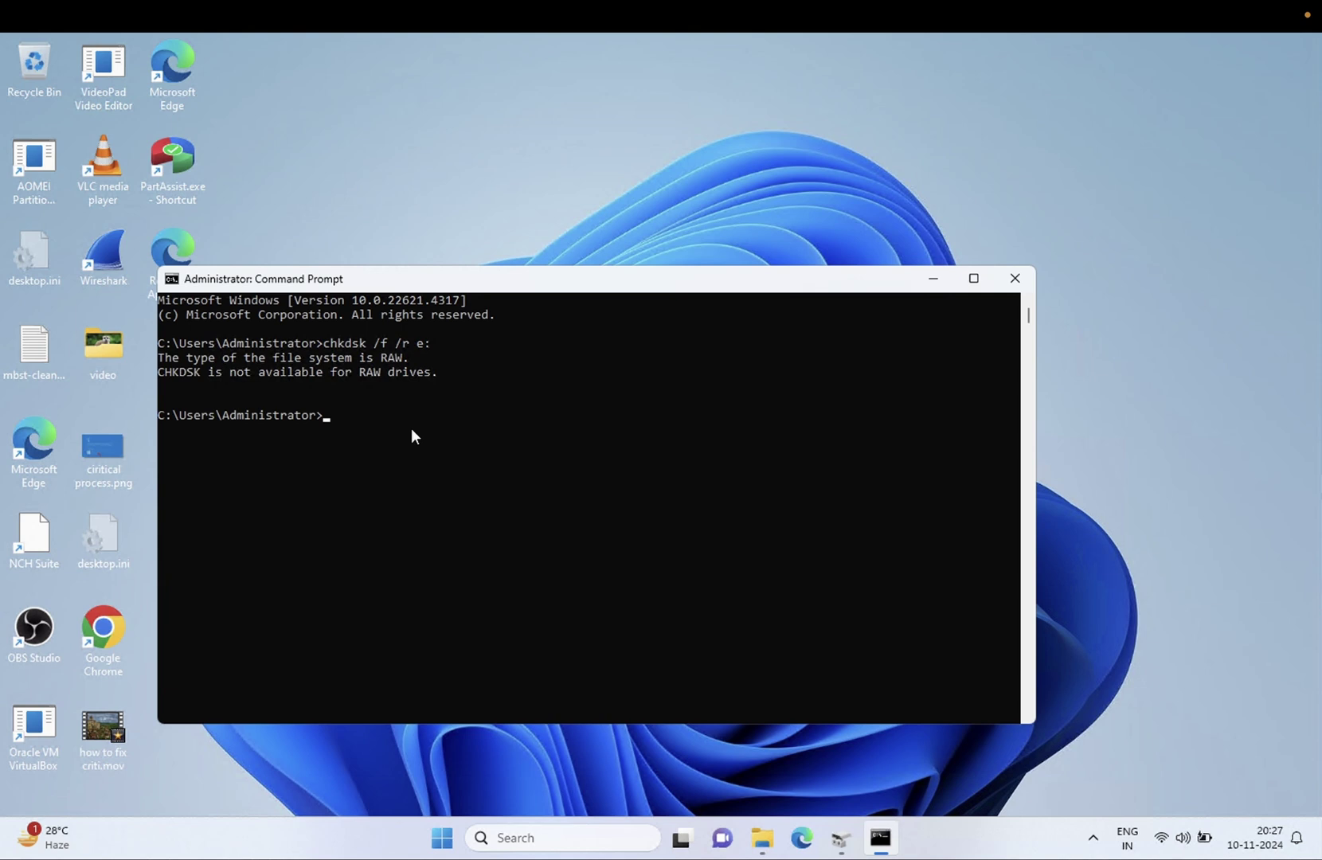
type("chkdsk /f e:")
key("Return")
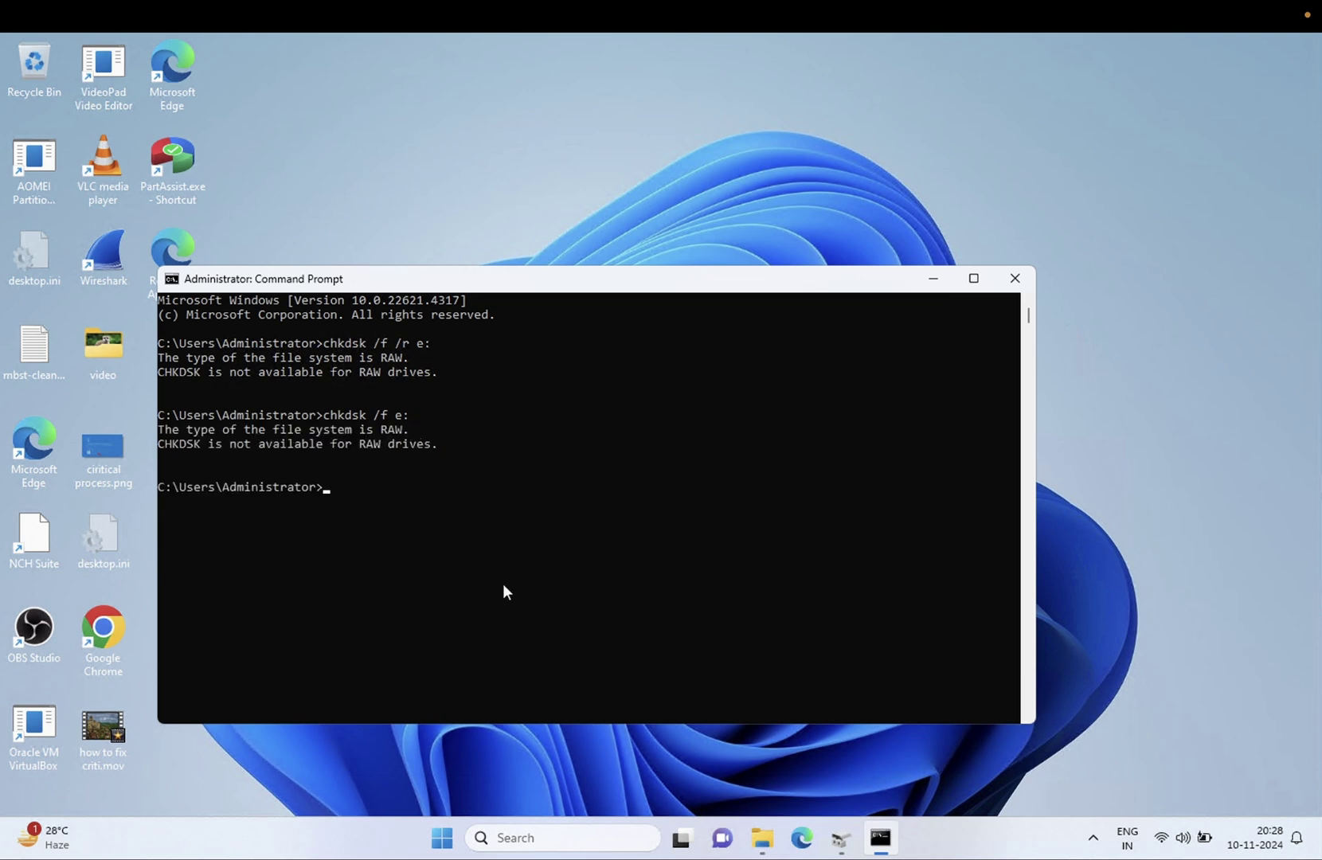
- Rerun the check as chkdsk /r e:, also refused as RAW, then bring This PC back
key("Up")
key("BackSpace")
key("BackSpace")
key("BackSpace")
key("BackSpace")
type("r e:")
key("Return")
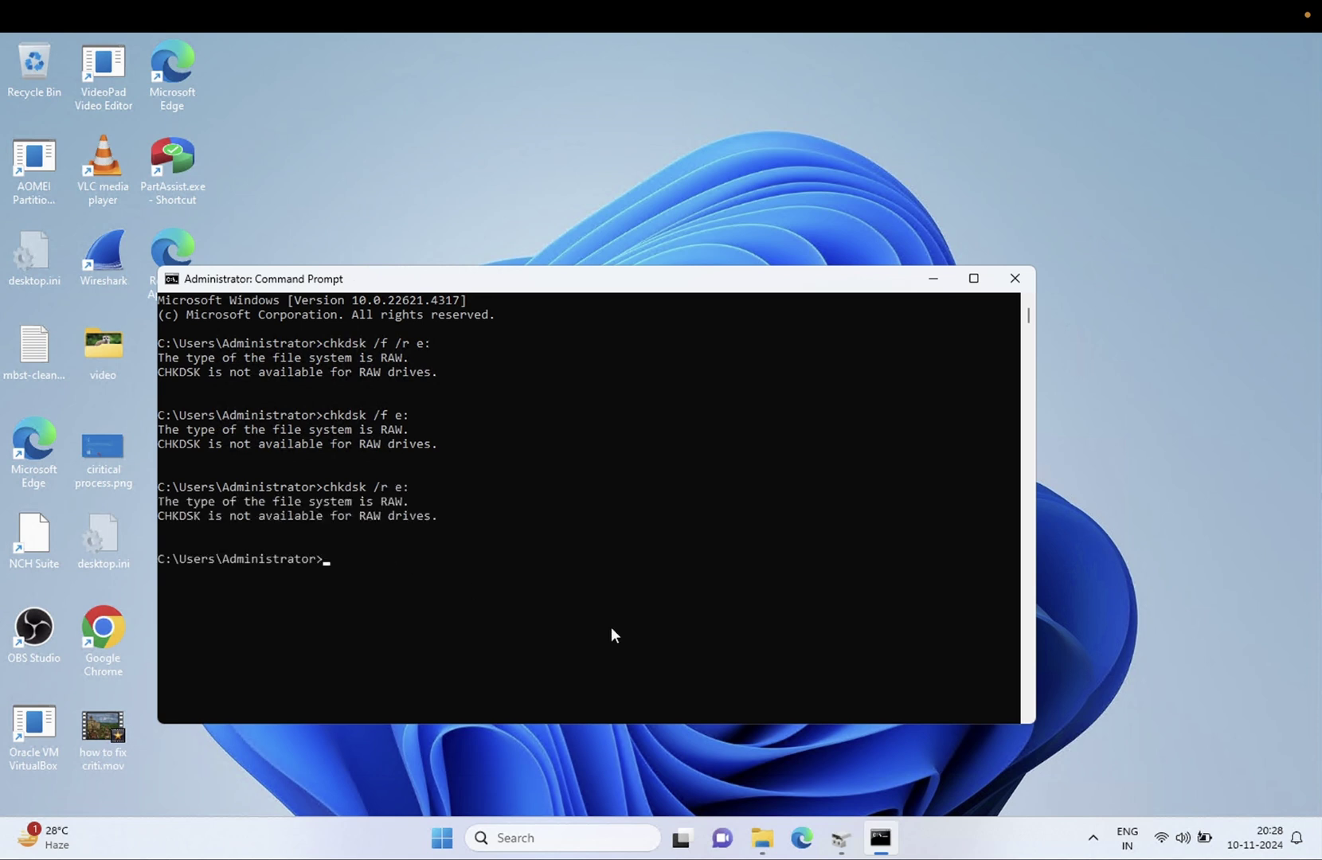
left_click(762, 837)
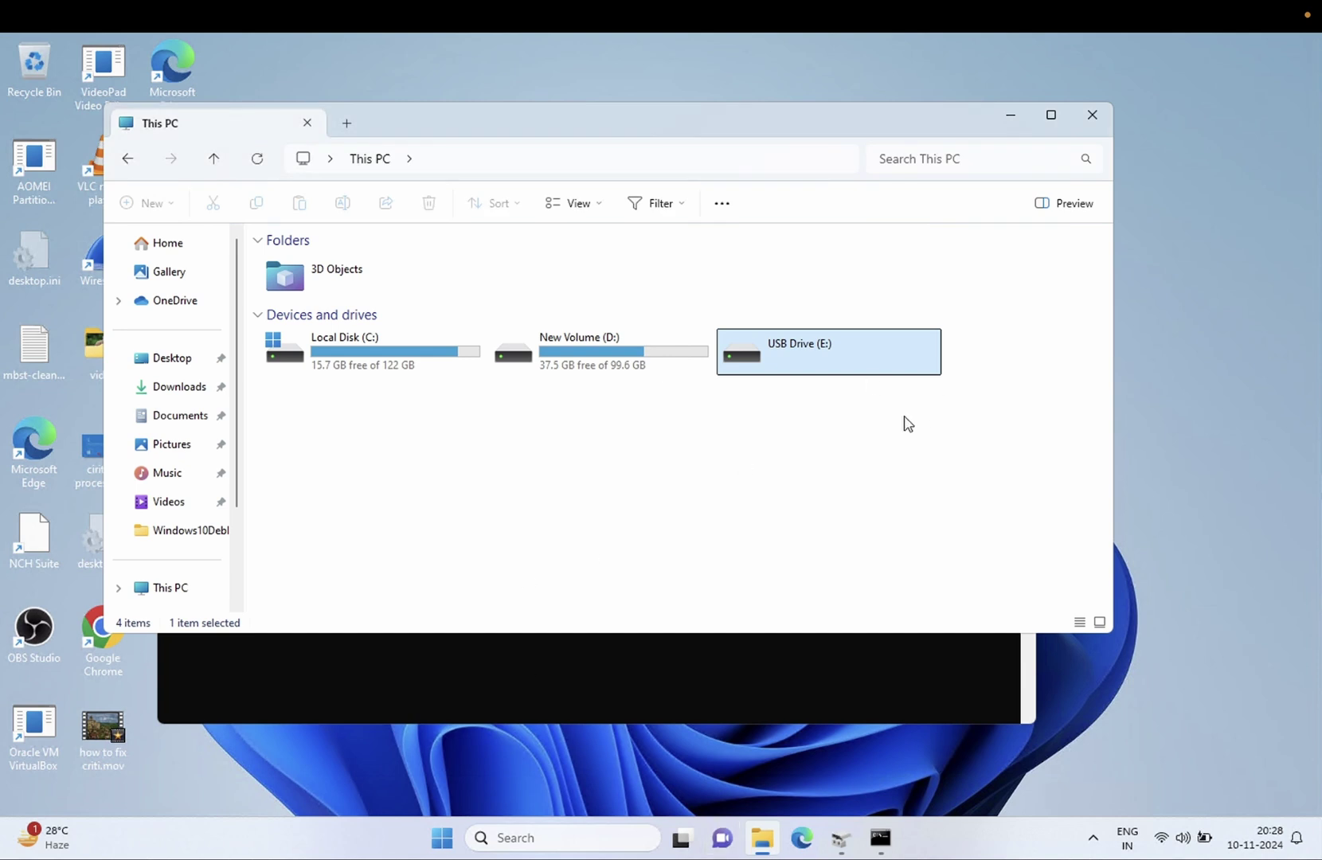
- Run error checking from USB Drive (E:)'s Properties, which fails, and decline formatting
right_click(796, 352)
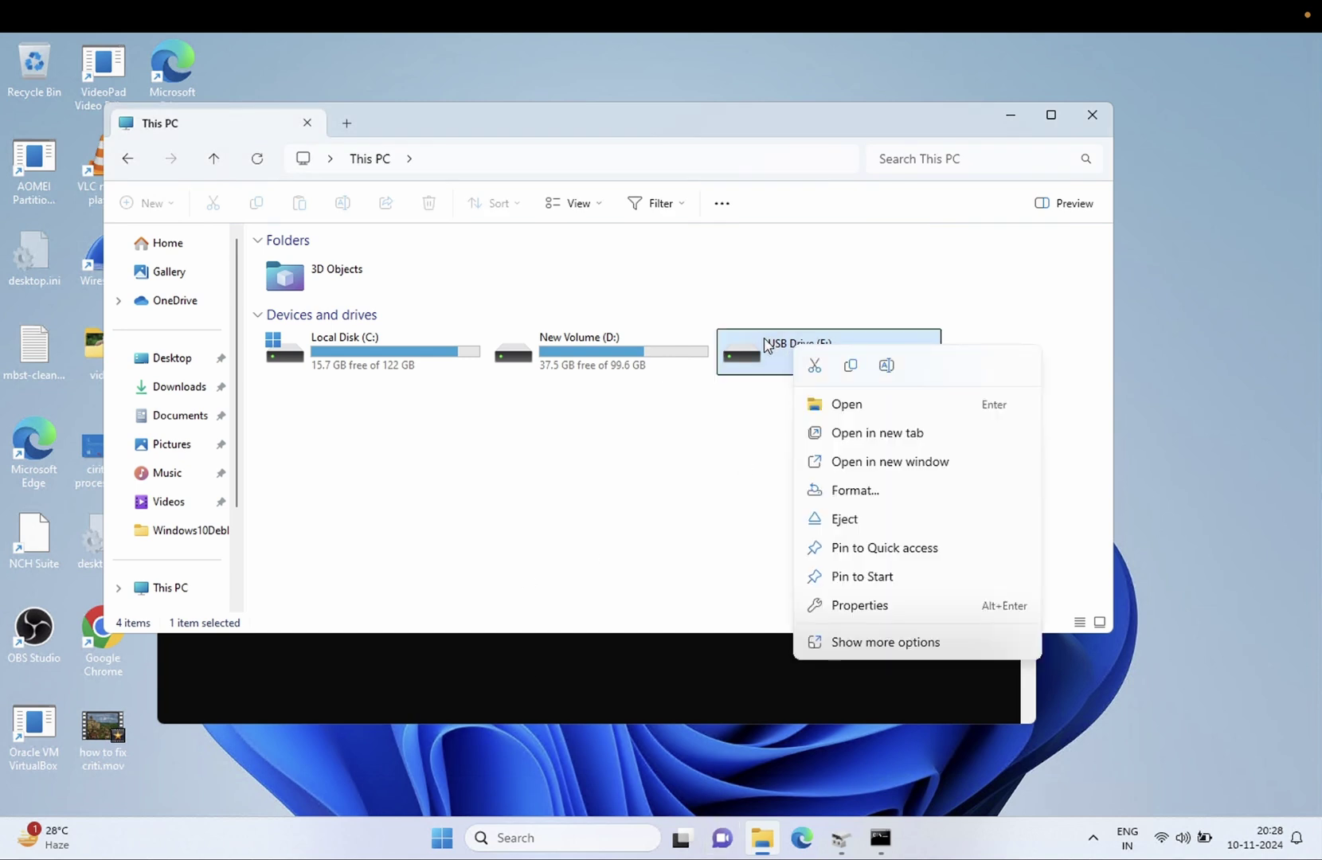
left_click(875, 649)
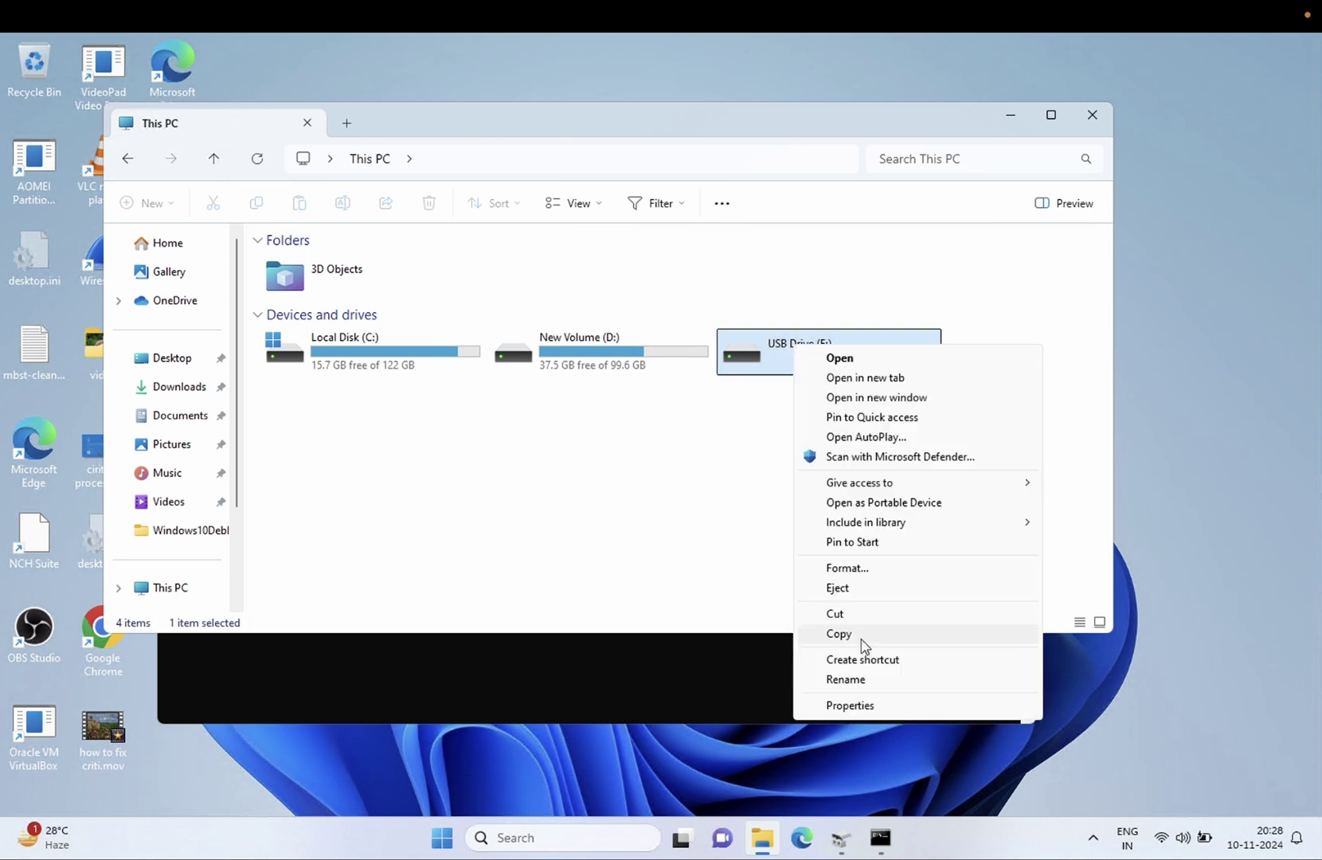
left_click(849, 708)
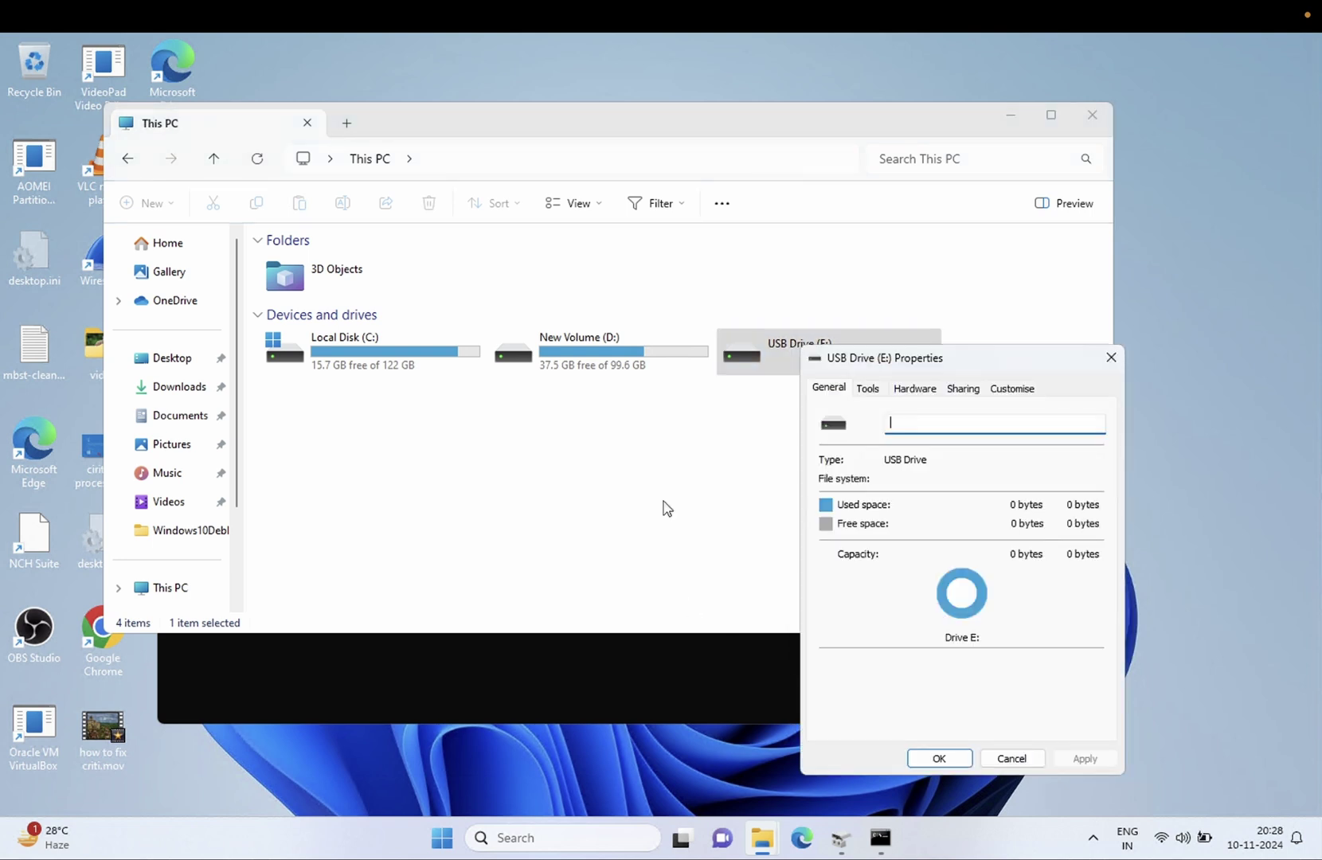
left_click(869, 392)
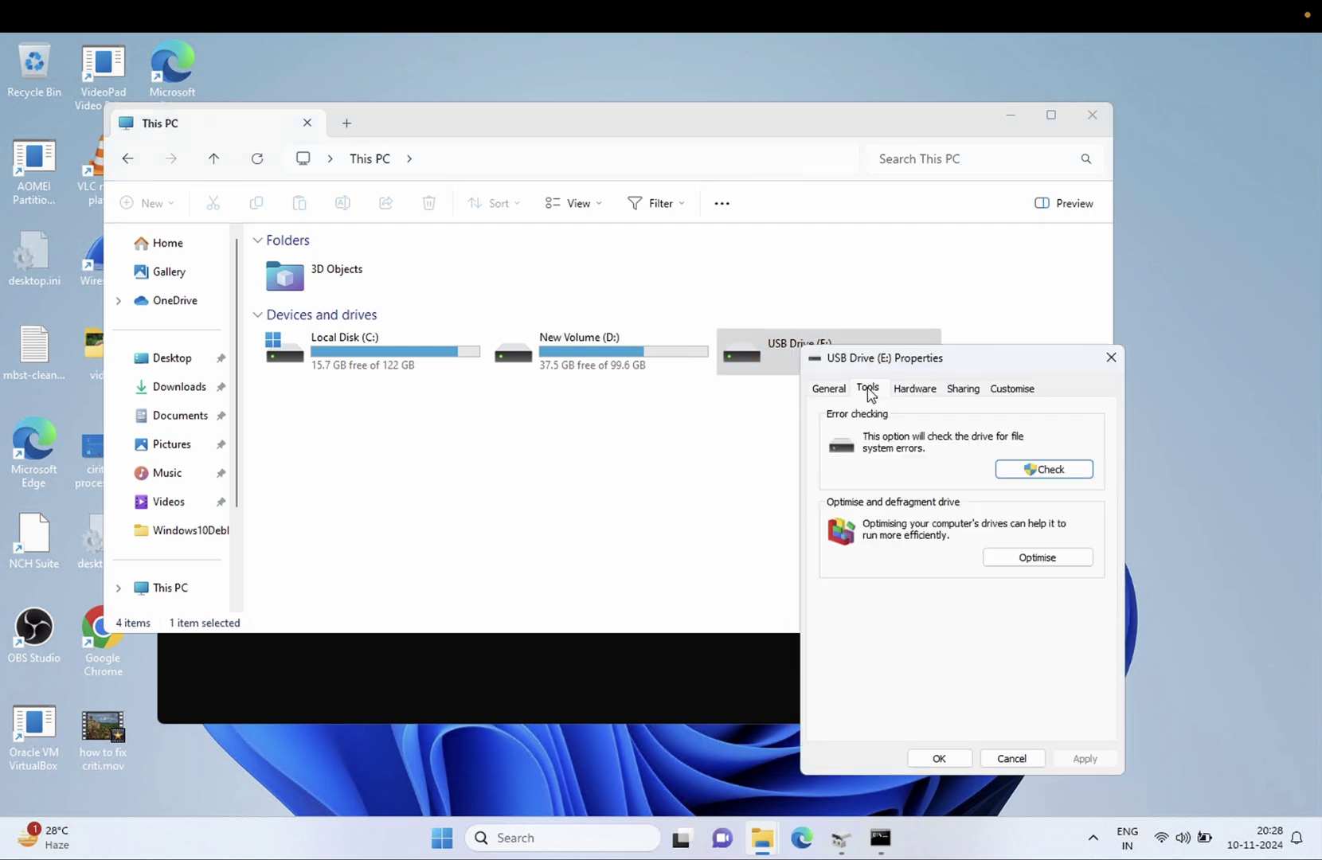
left_click(1056, 469)
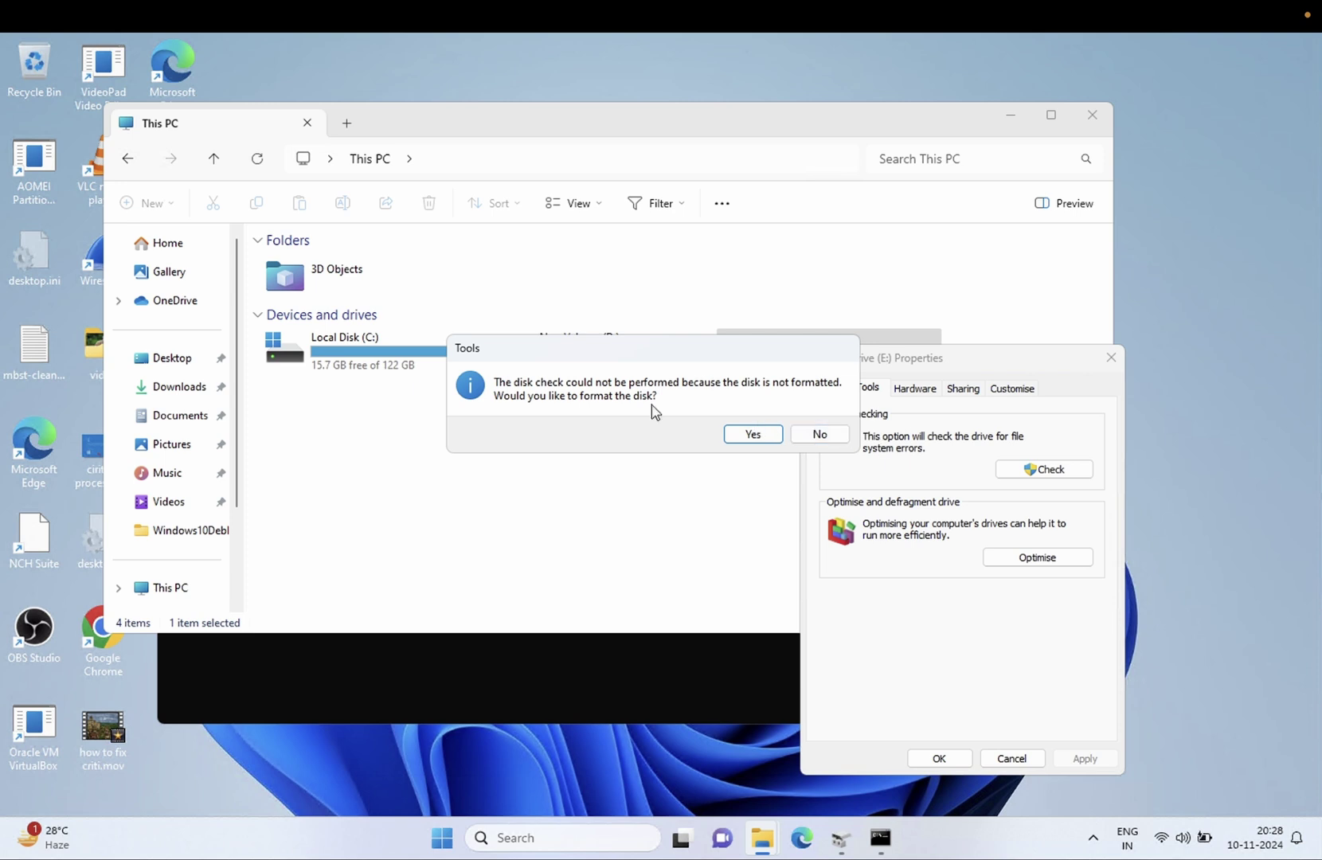
left_click(822, 434)
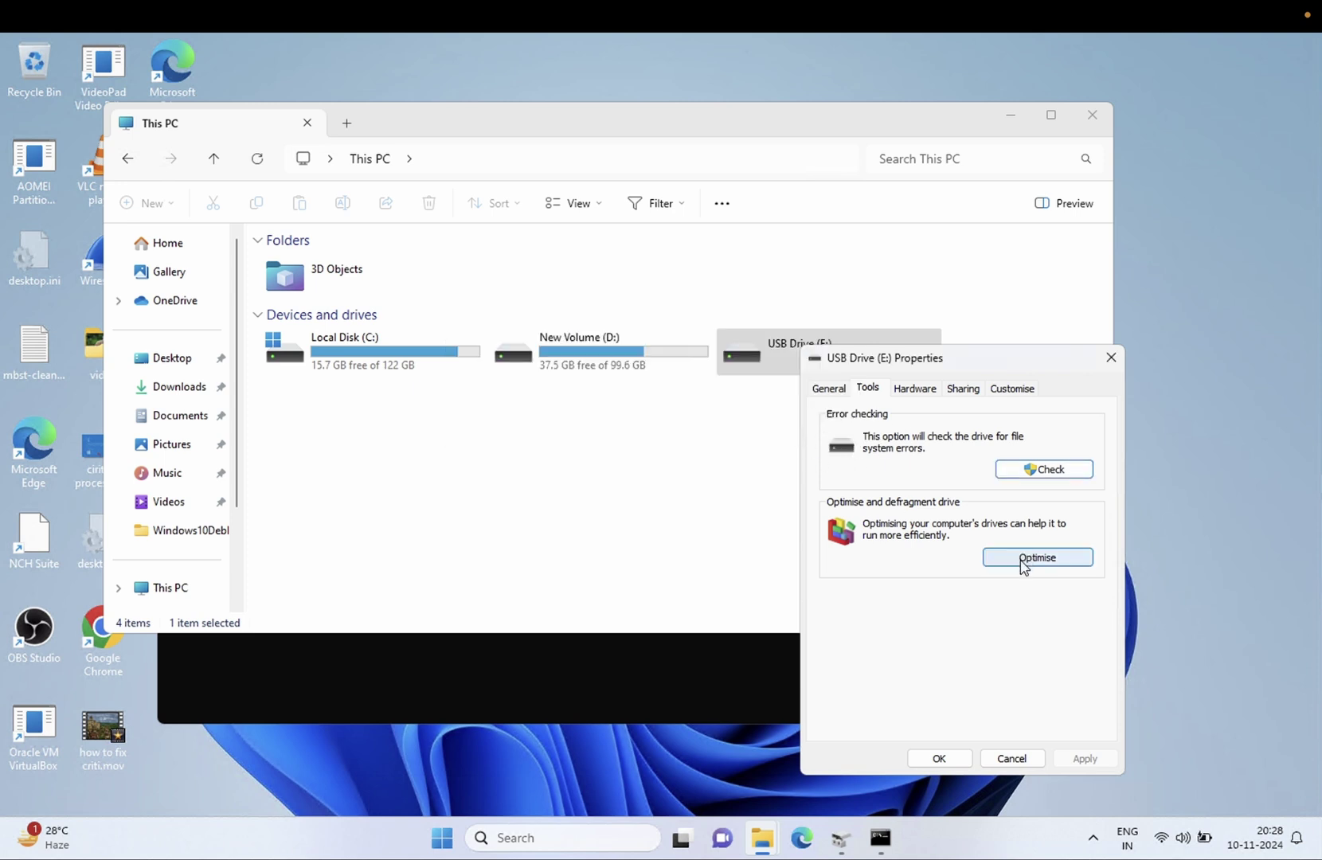
- Review the drive's Hardware, Sharing and Customise tabs, then close Properties
left_click(913, 395)
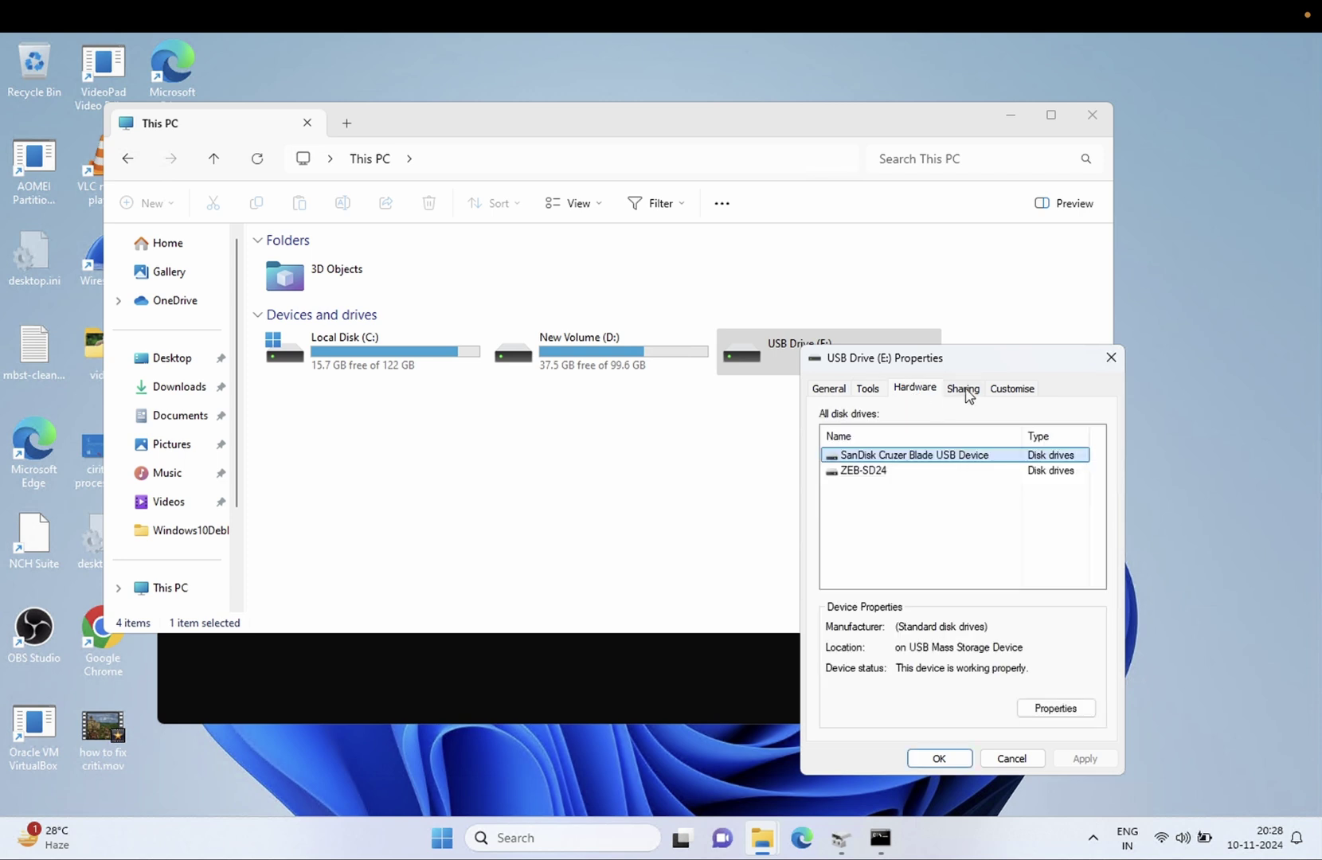
left_click(965, 392)
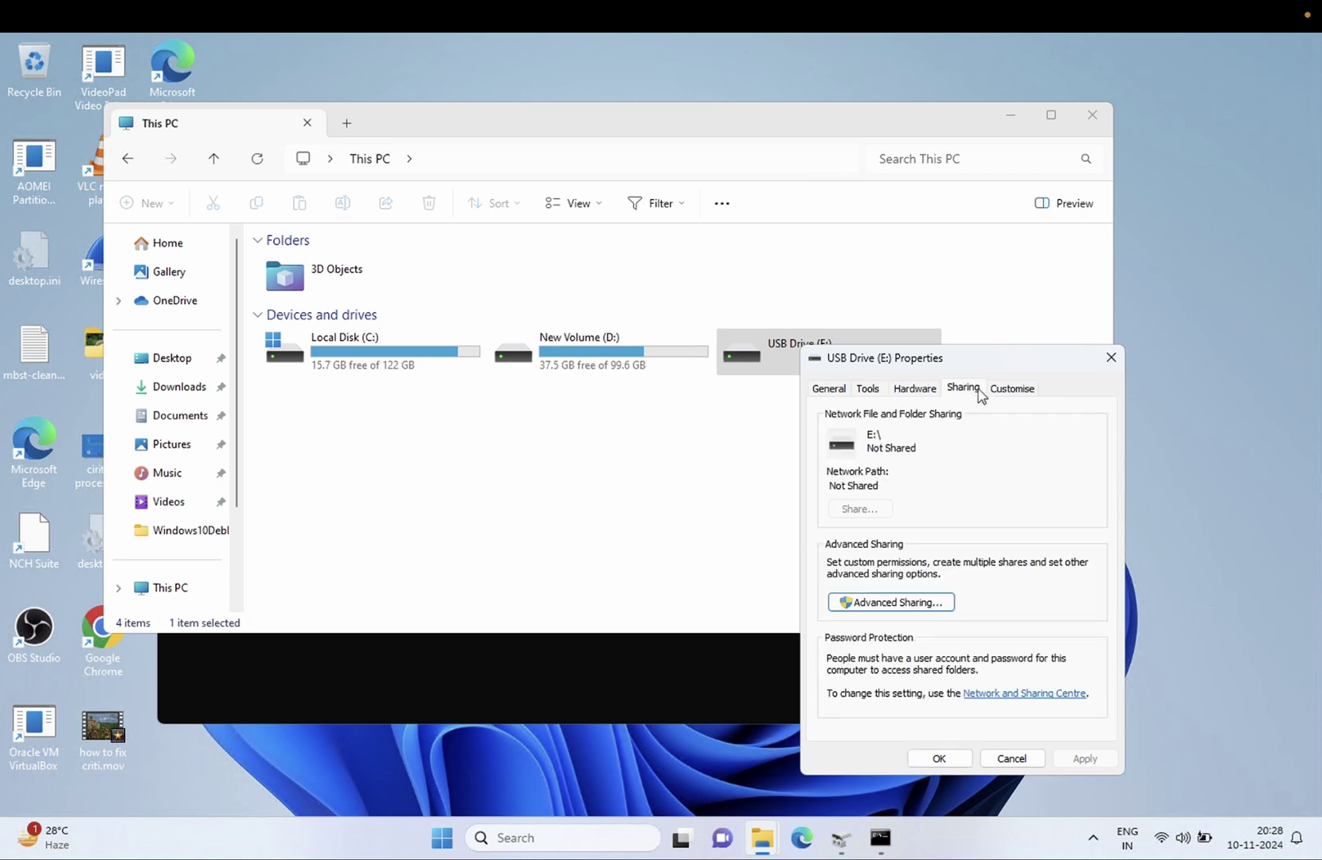
left_click(1022, 387)
left_click(939, 758)
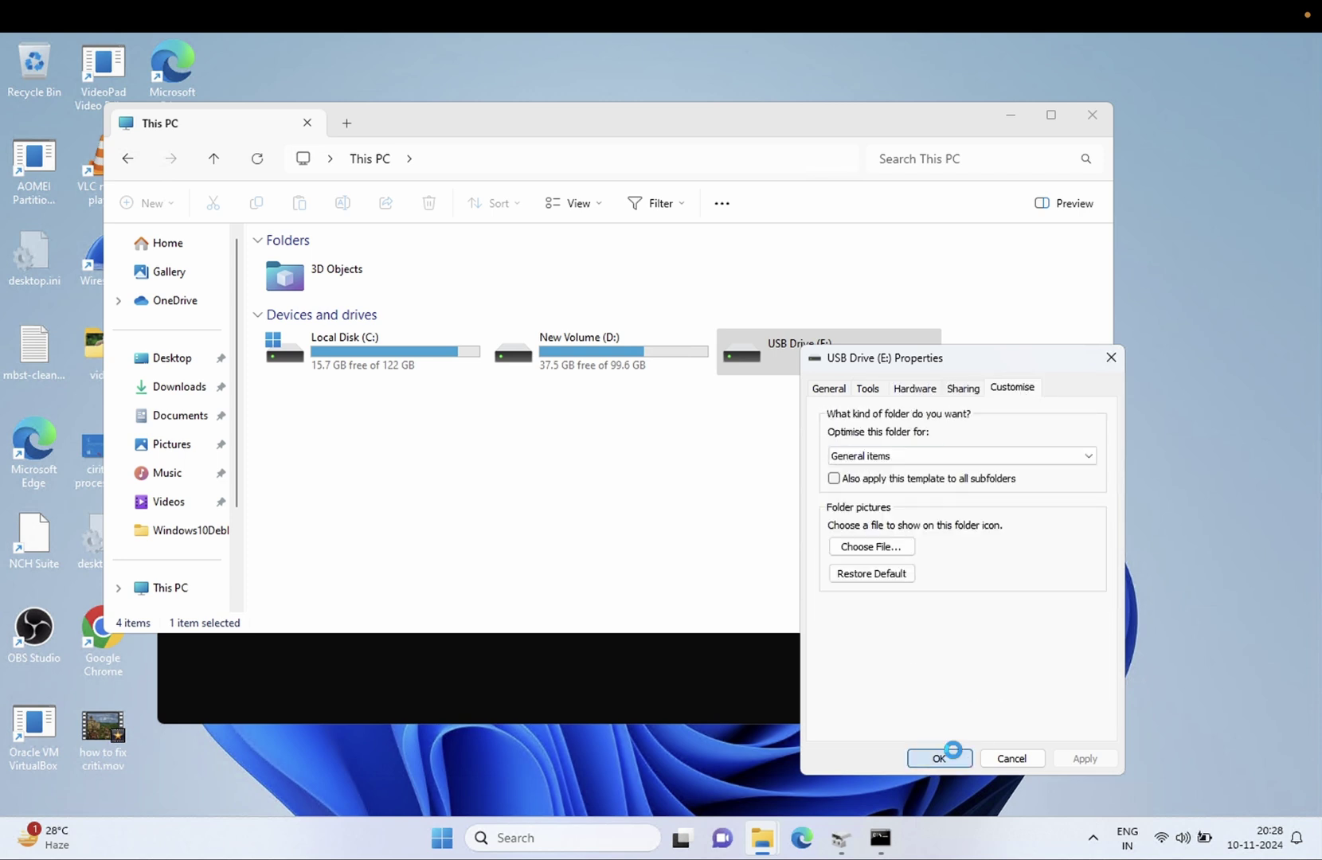
- Close File Explorer, minimize Command Prompt and launch Google Chrome
left_click(1093, 119)
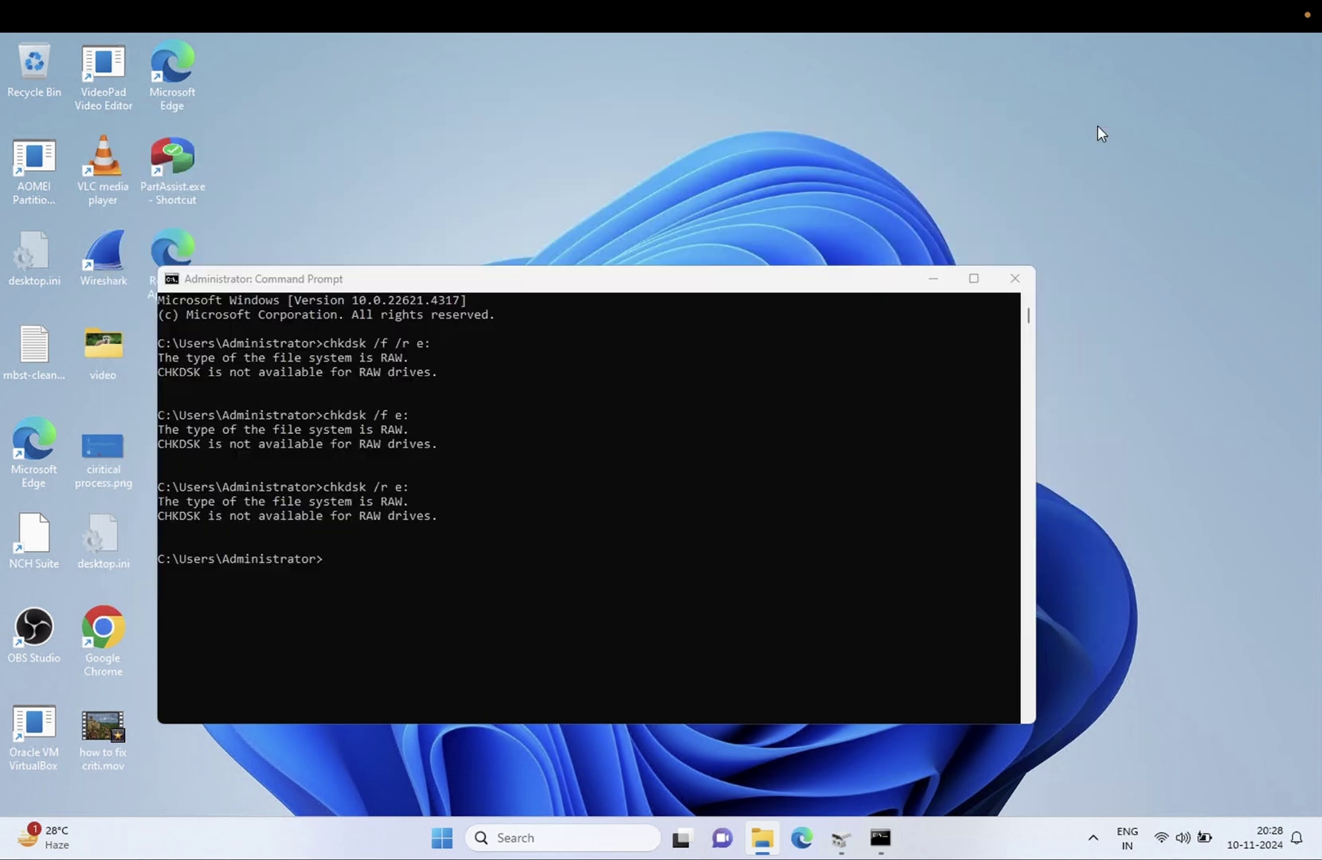
left_click(934, 277)
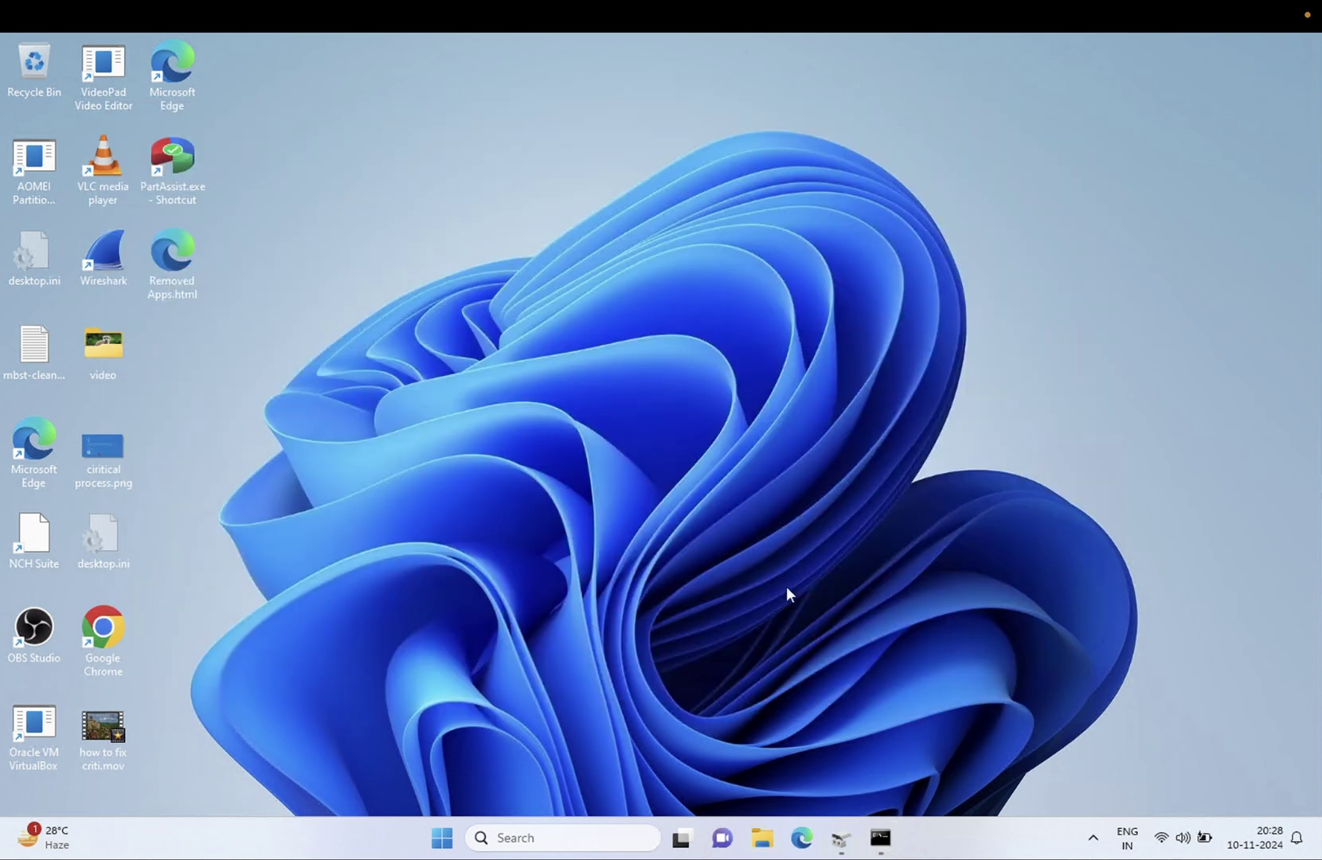
left_click(117, 638)
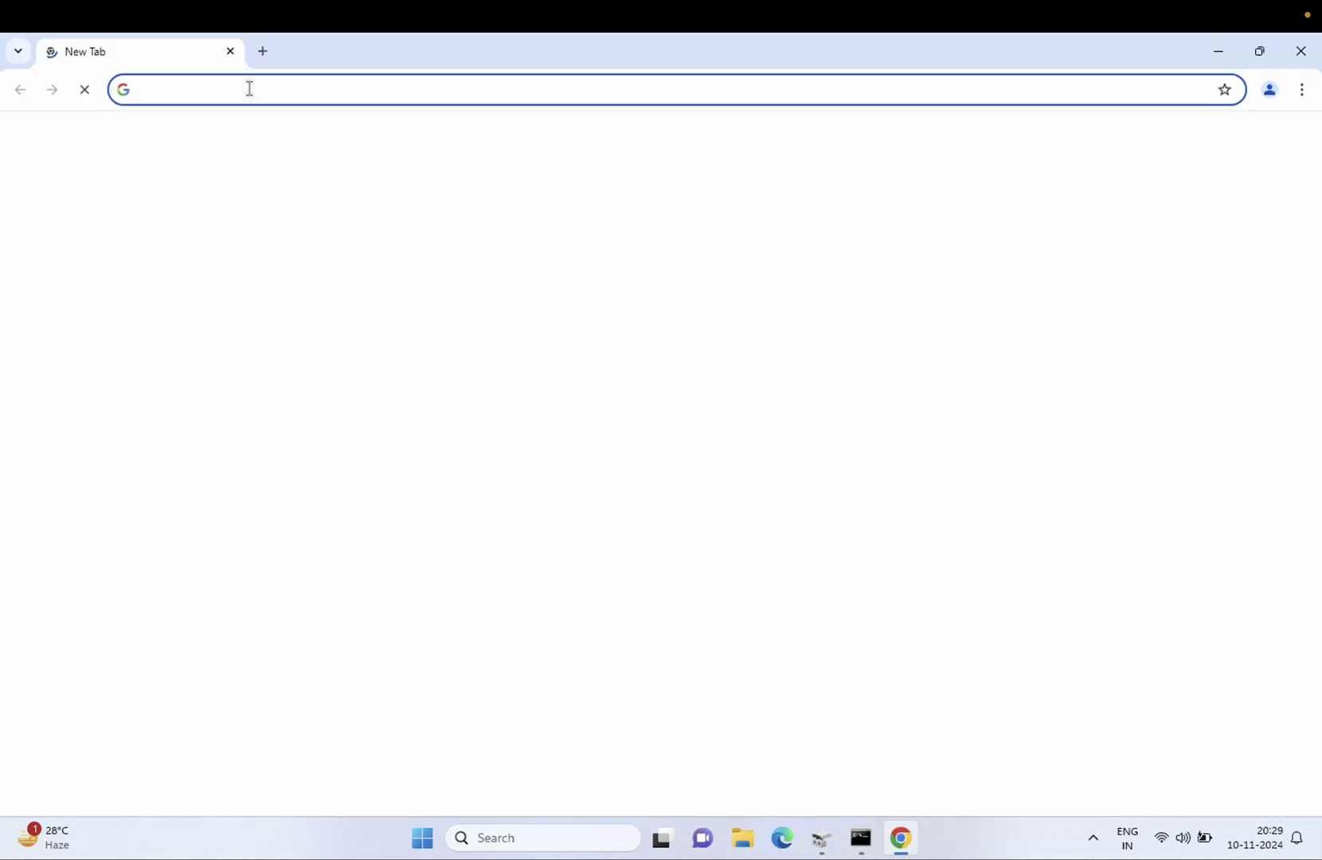
- Search 'aomei partition assistant' and open diskpart.com's Free Partition Manager page
left_click(248, 89)
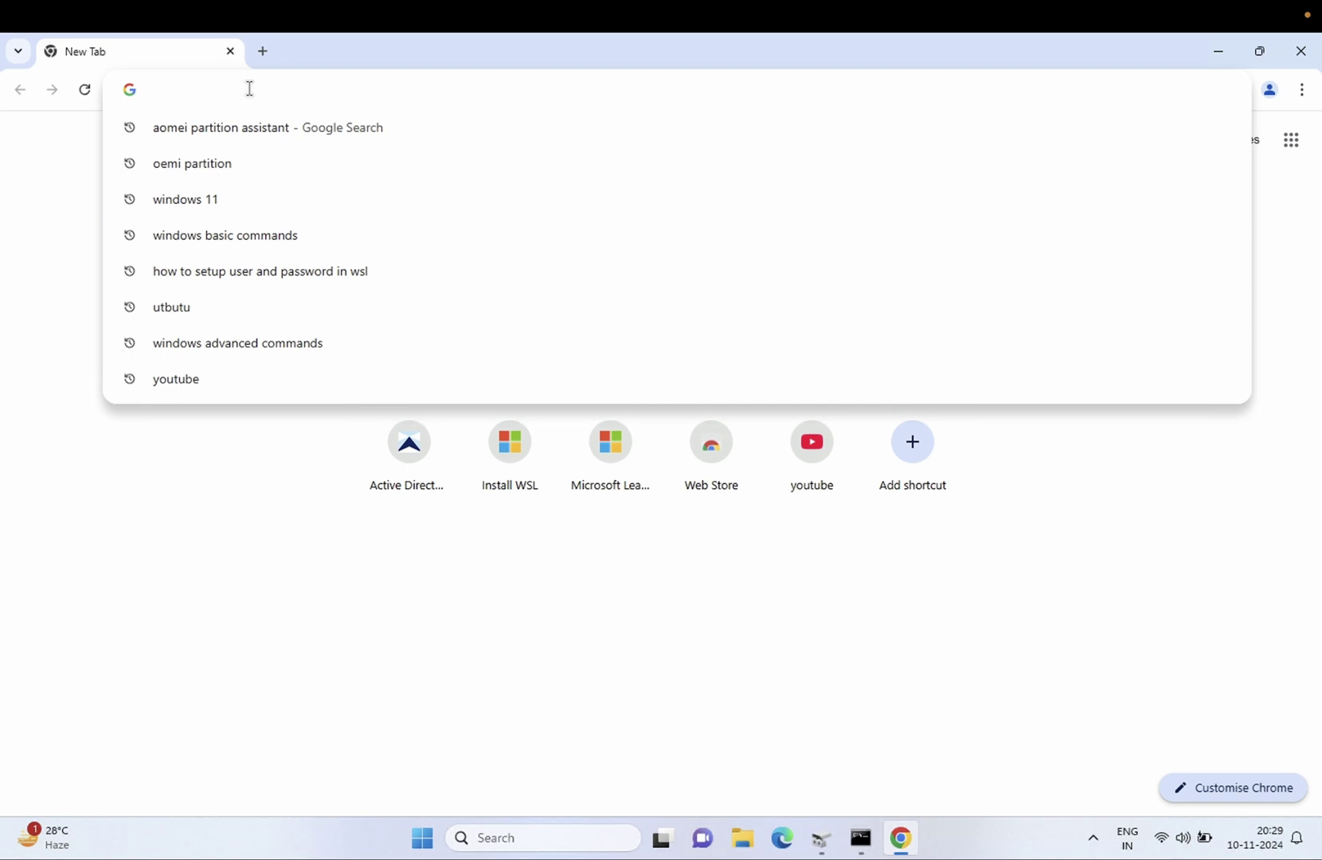
key("Down")
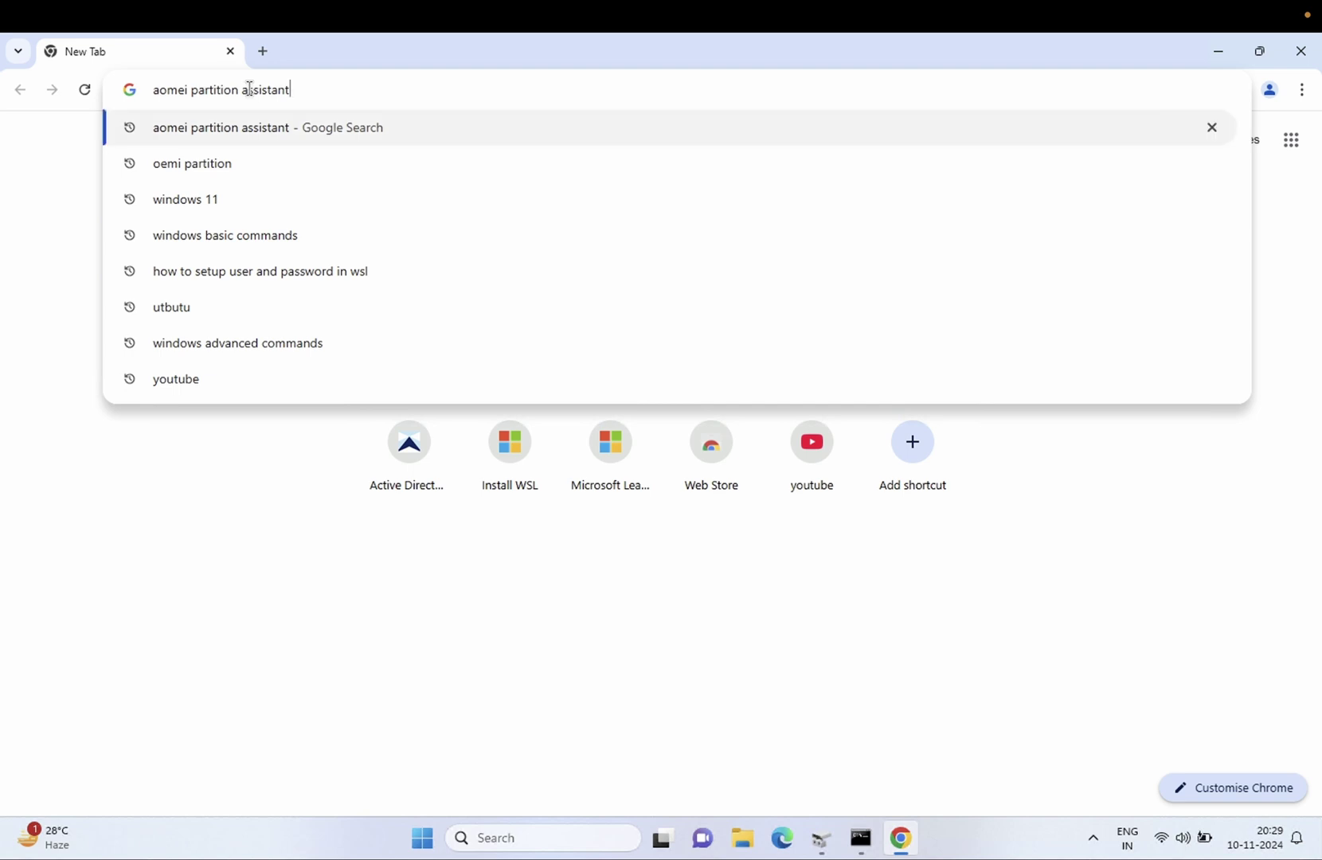
key("Return")
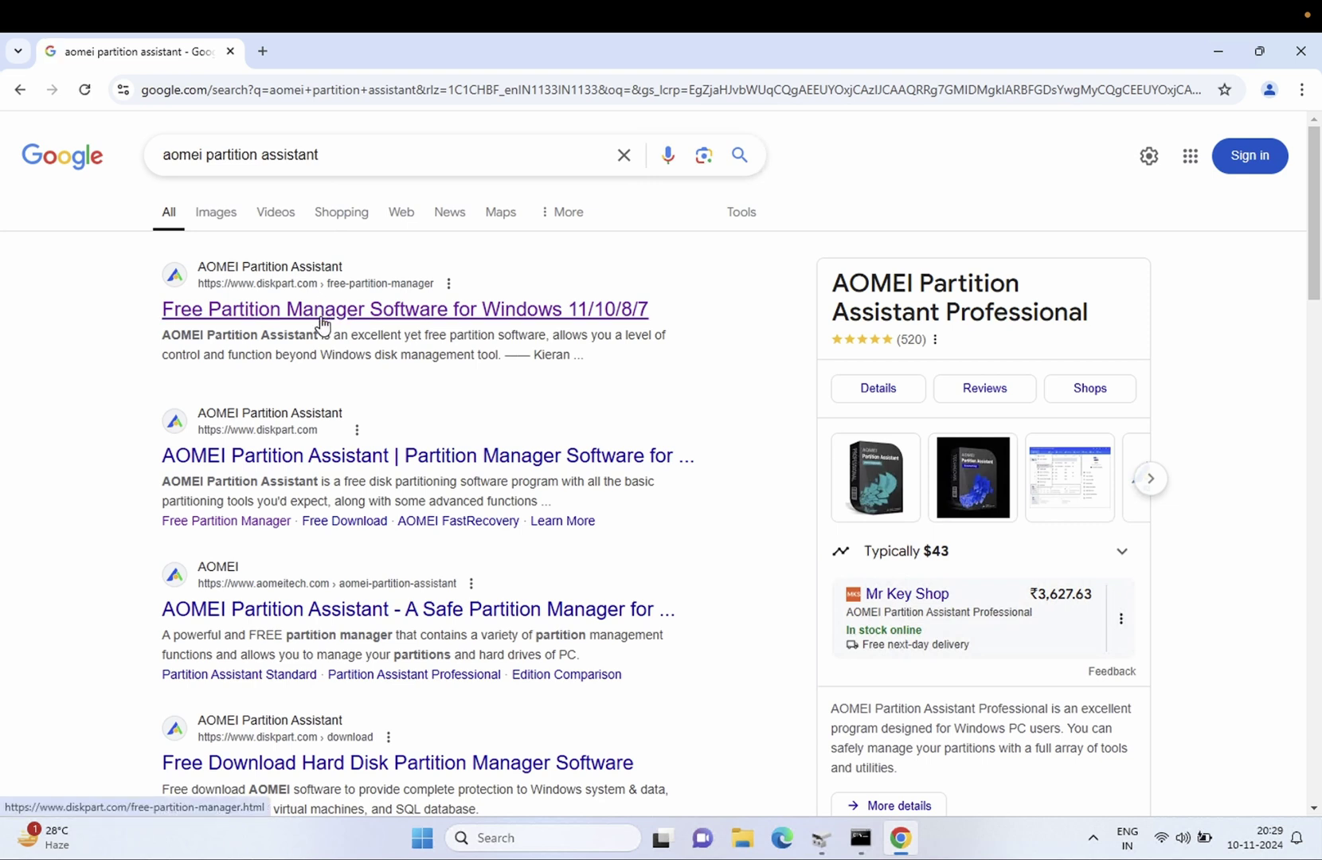
left_click(321, 323)
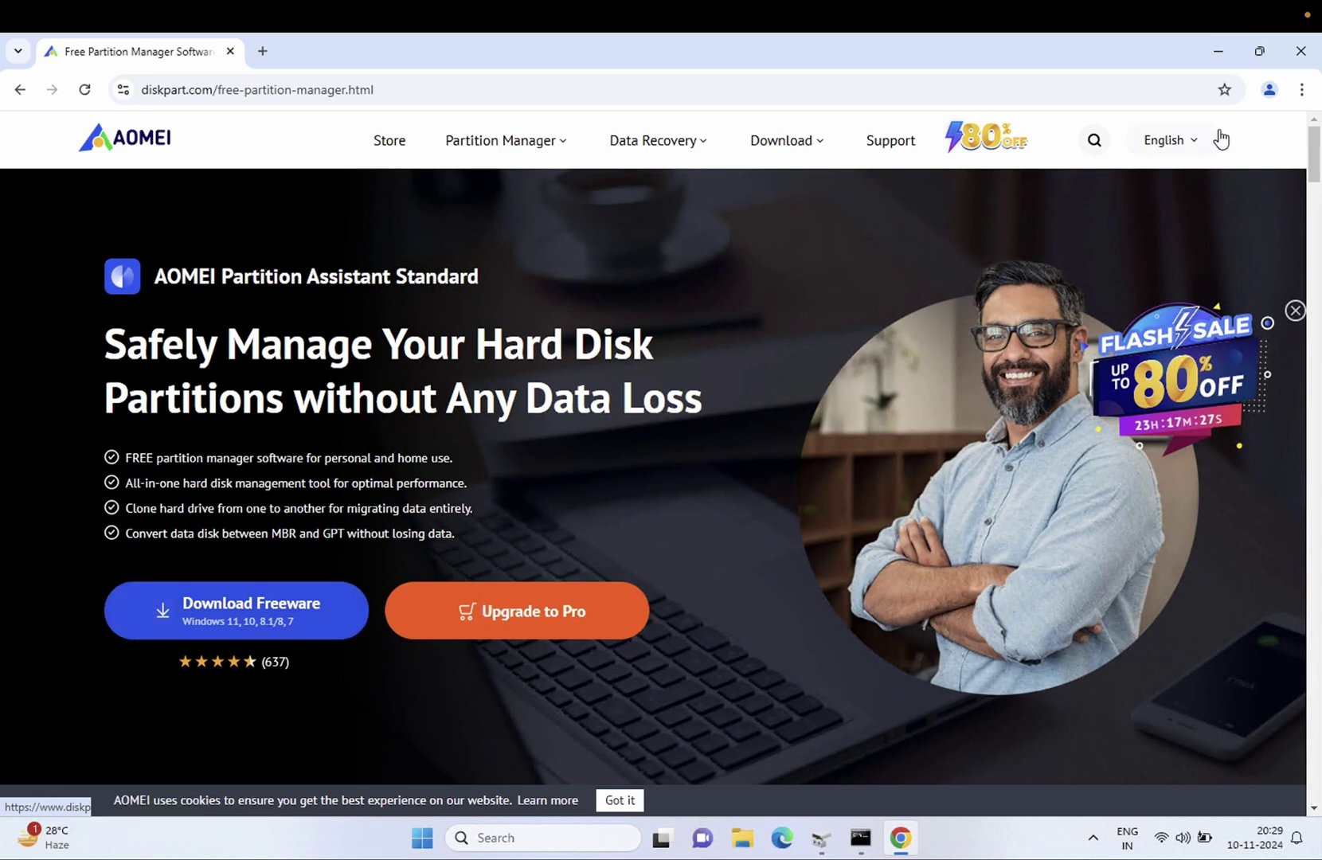
- Close Chrome, try the PAssist setup file in Downloads, cancel its security warning, close Explorer
left_click(1302, 51)
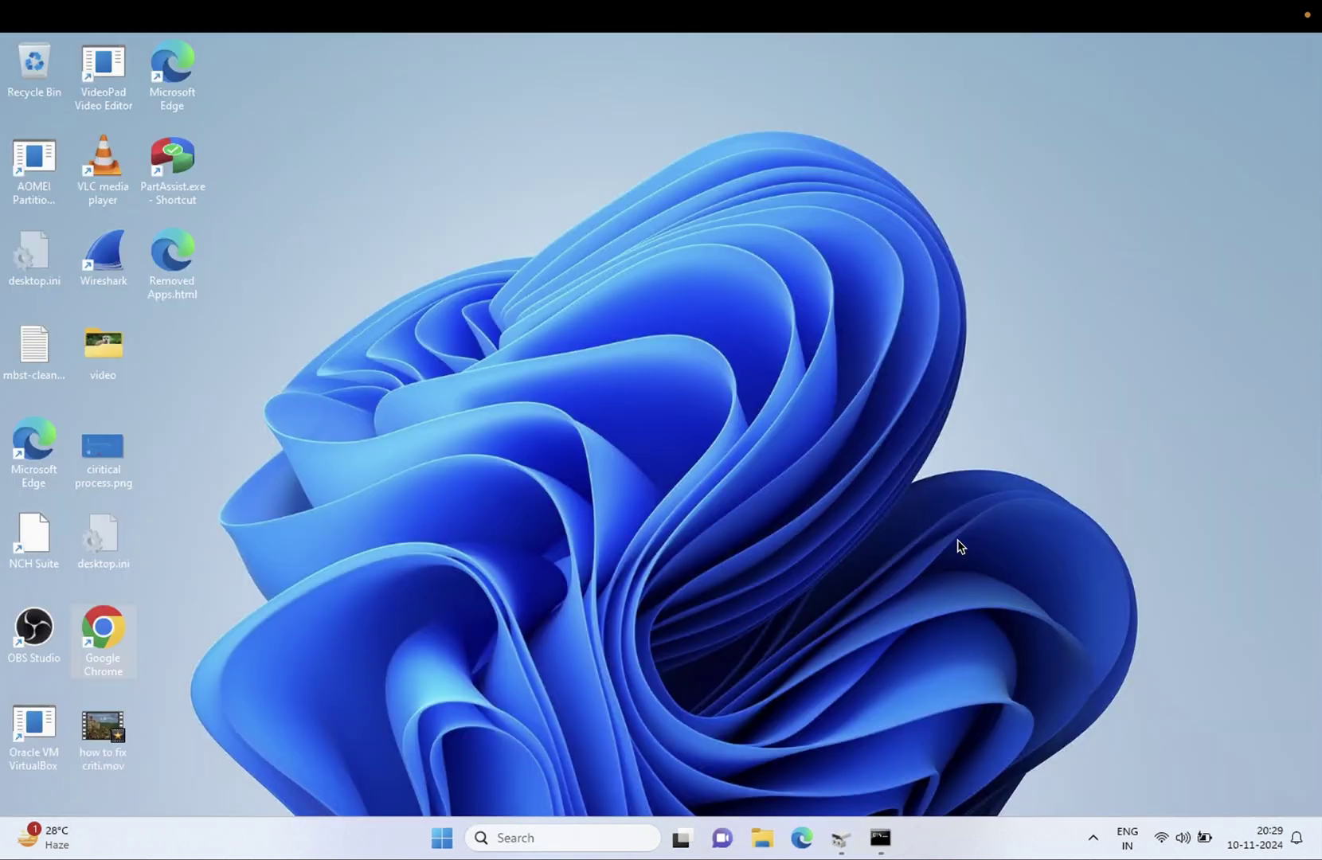
left_click(761, 837)
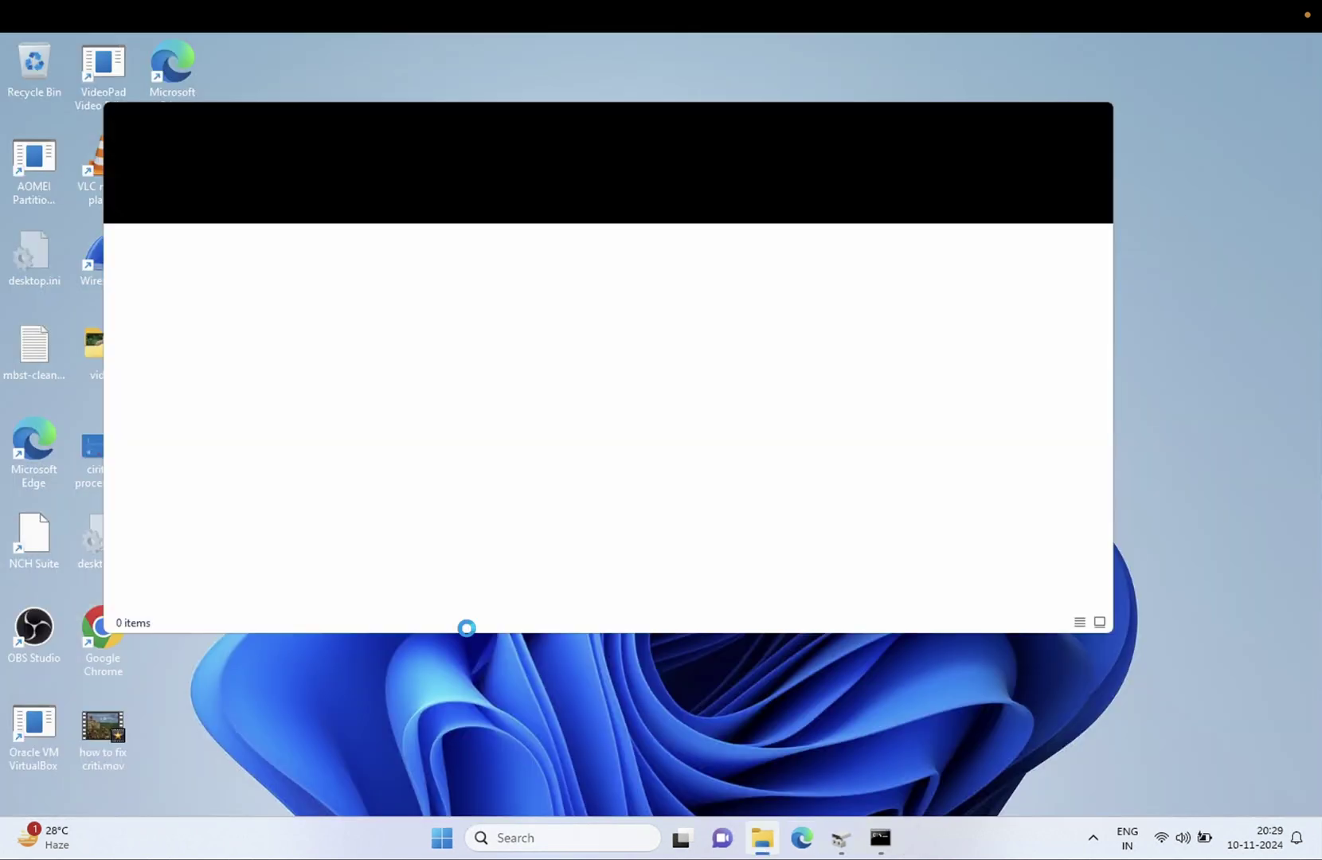
left_click(169, 387)
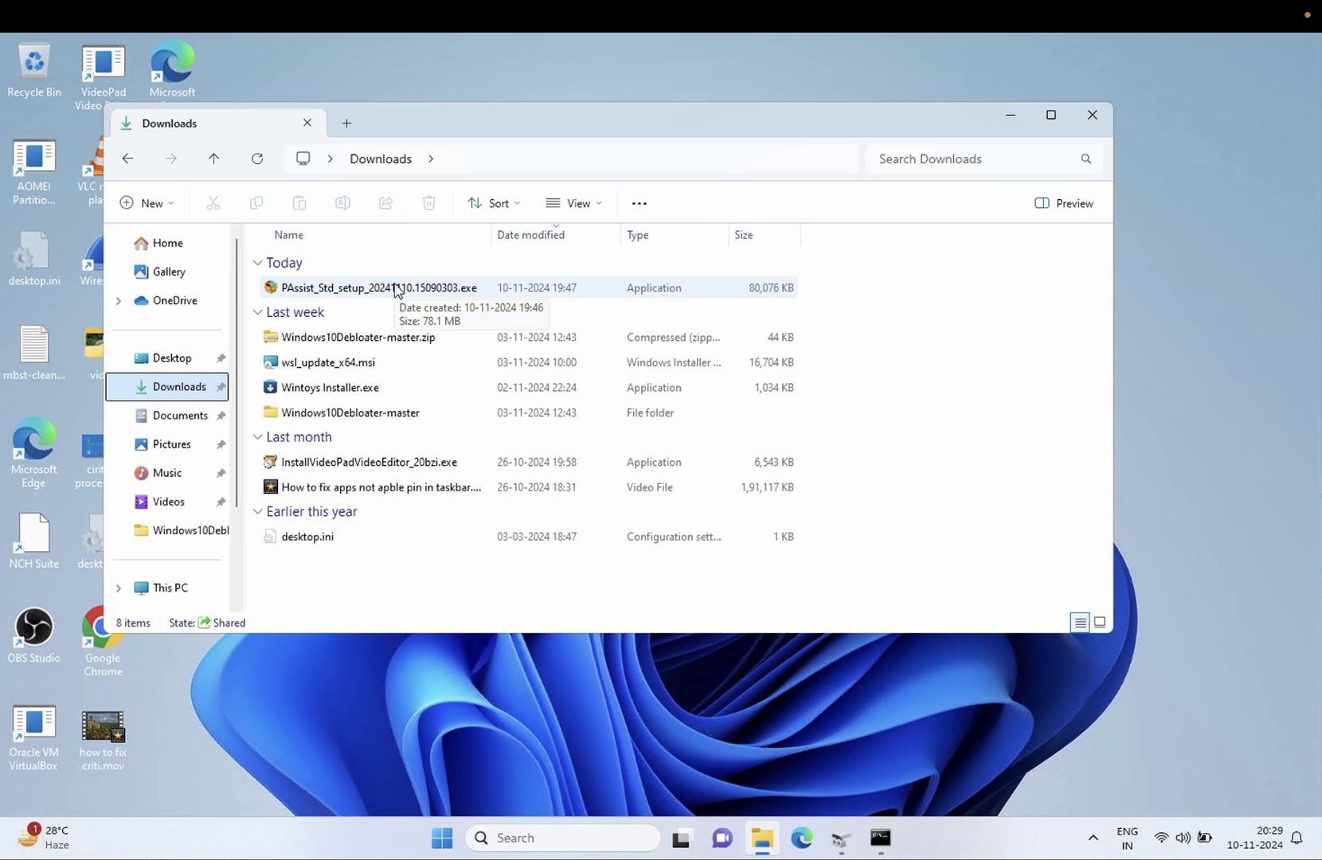
double_click(434, 289)
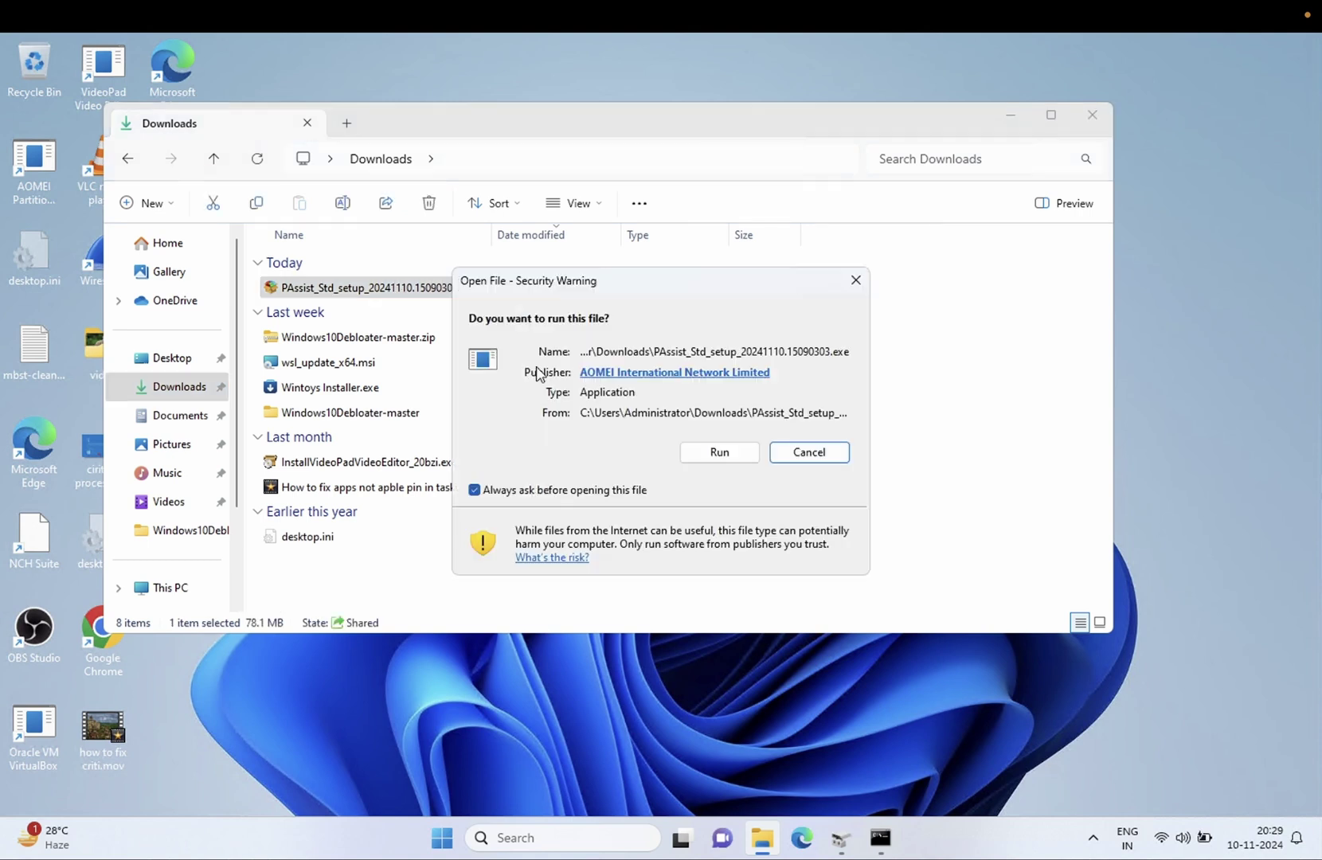
left_click(855, 281)
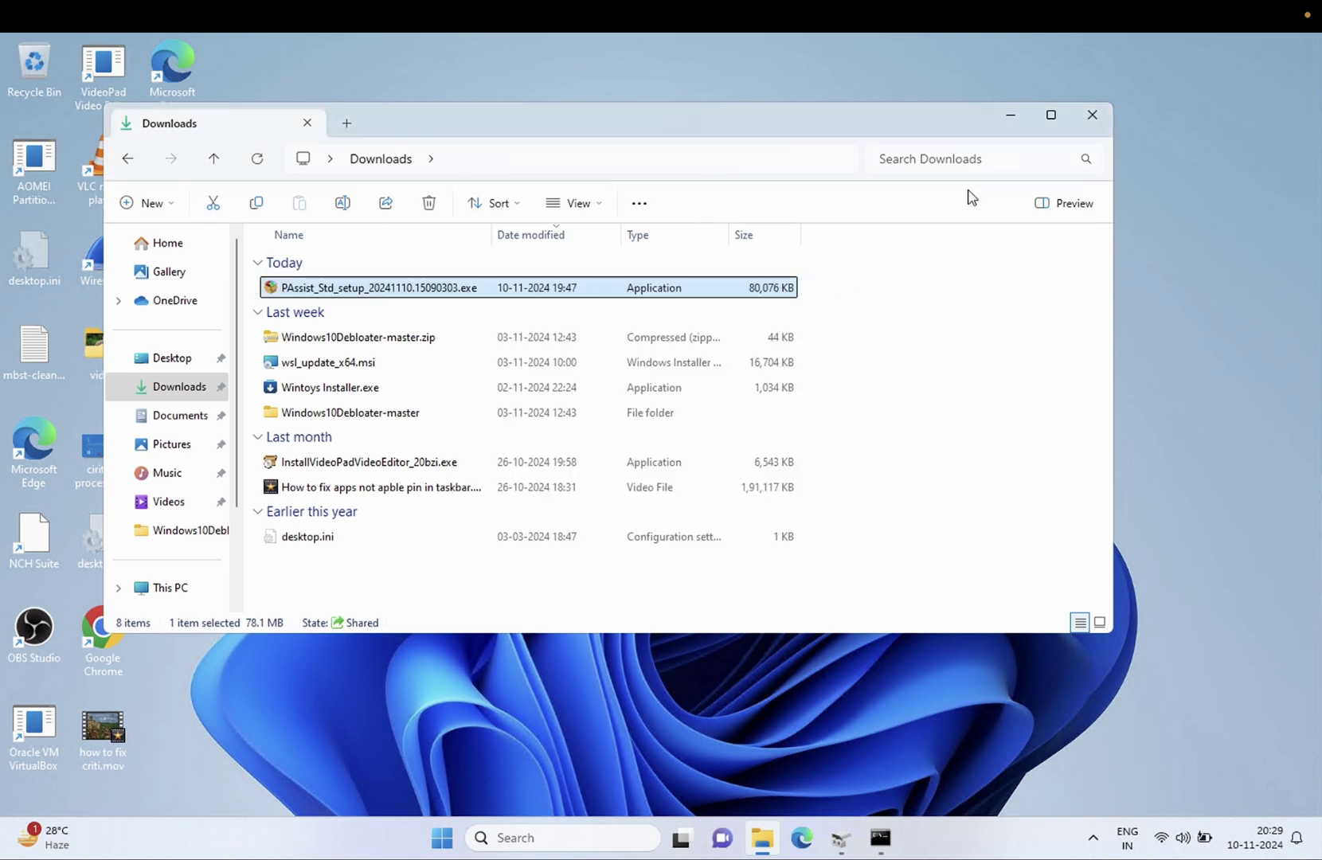
left_click(1090, 116)
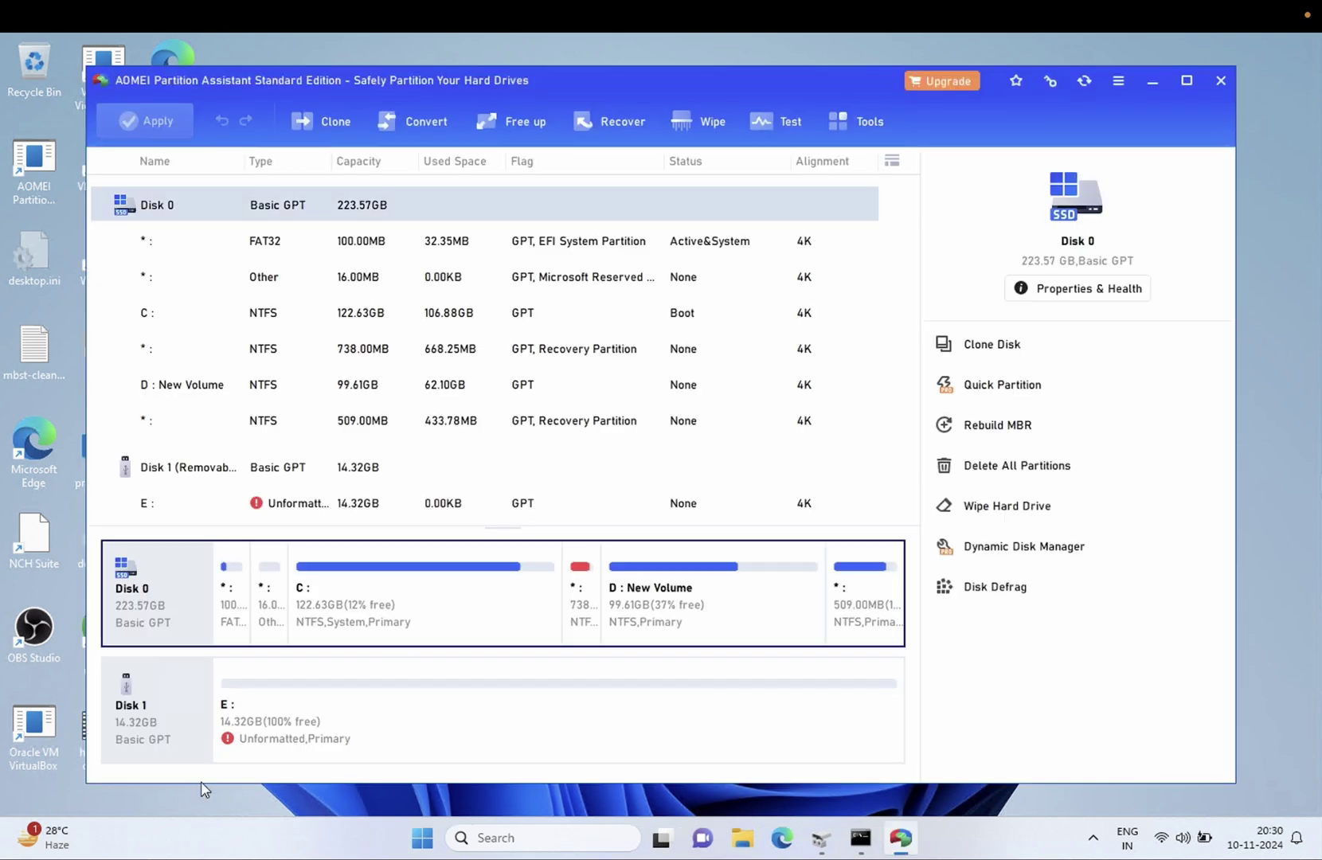
- Select the unformatted E: partition and choose Advanced > Check Partition
left_click(278, 741)
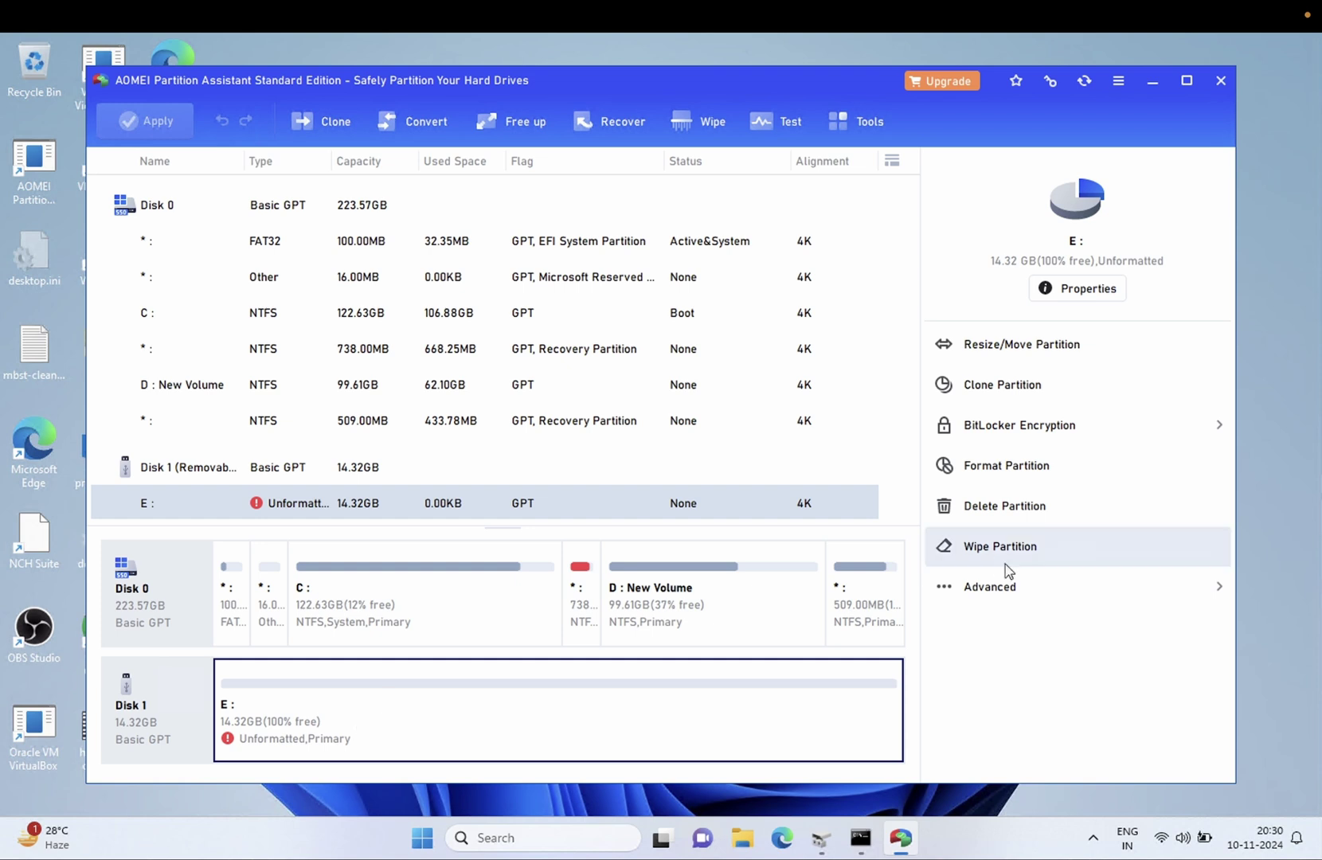
left_click(991, 587)
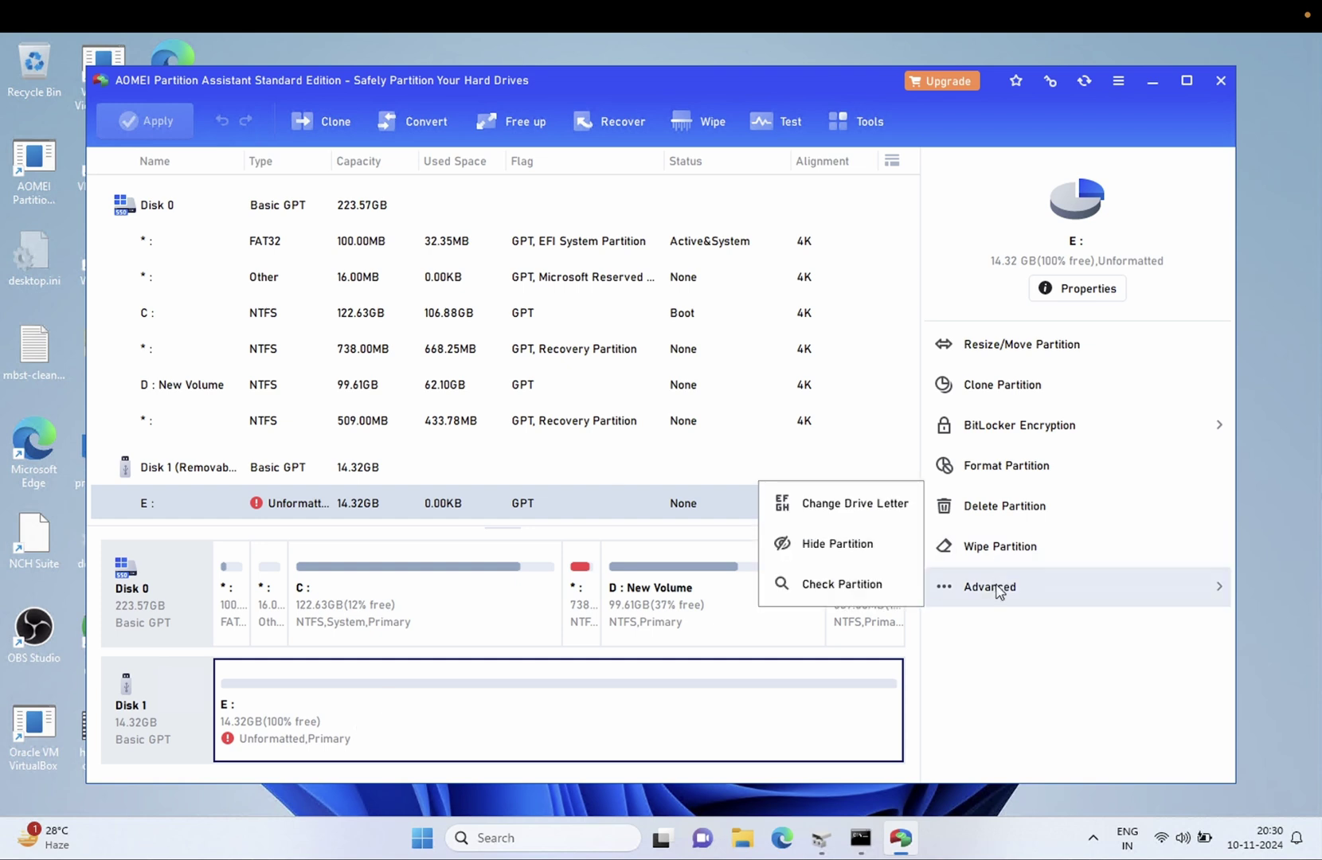
left_click(842, 583)
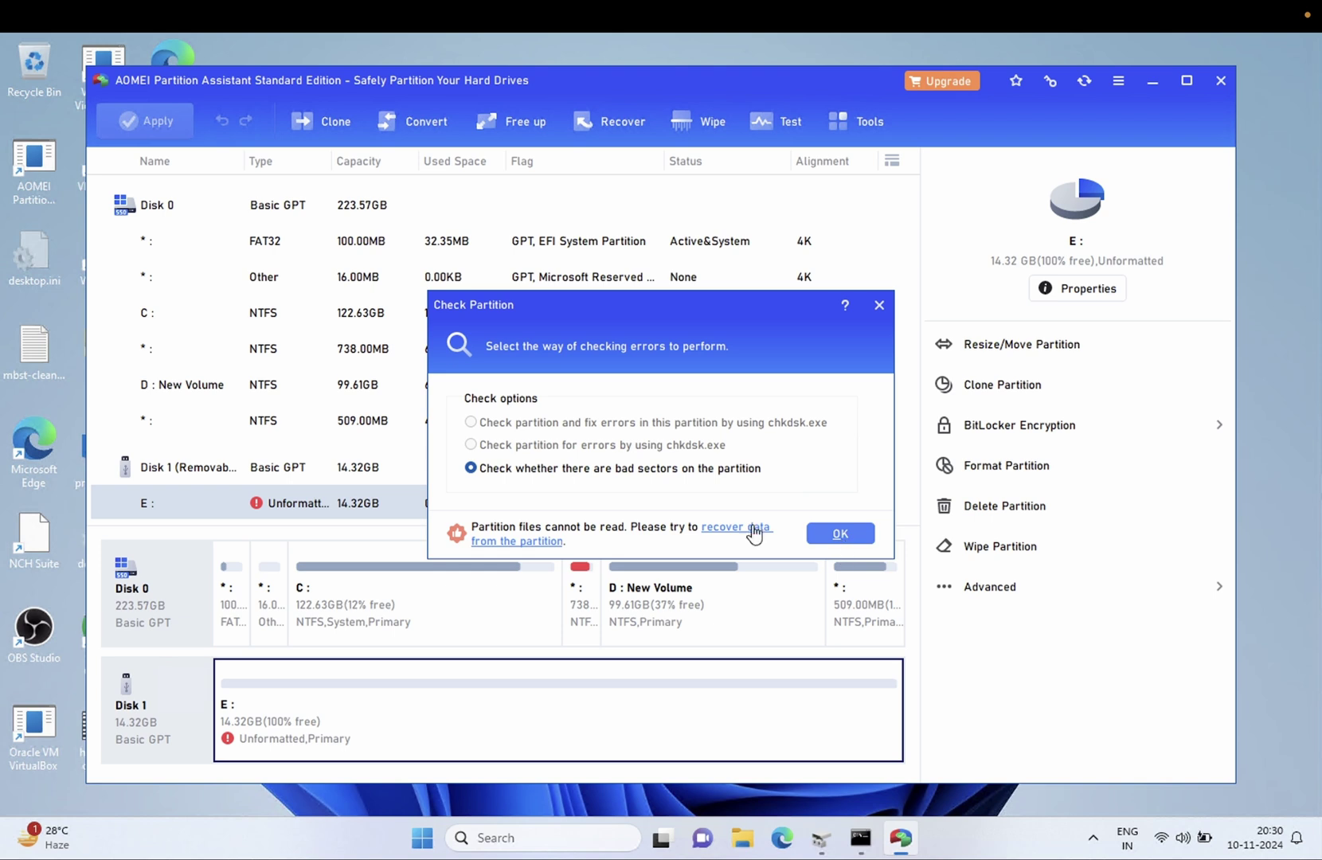
- Run a Quick Check bad-sector scan of E:, which finds no damaged sectors
left_click(841, 533)
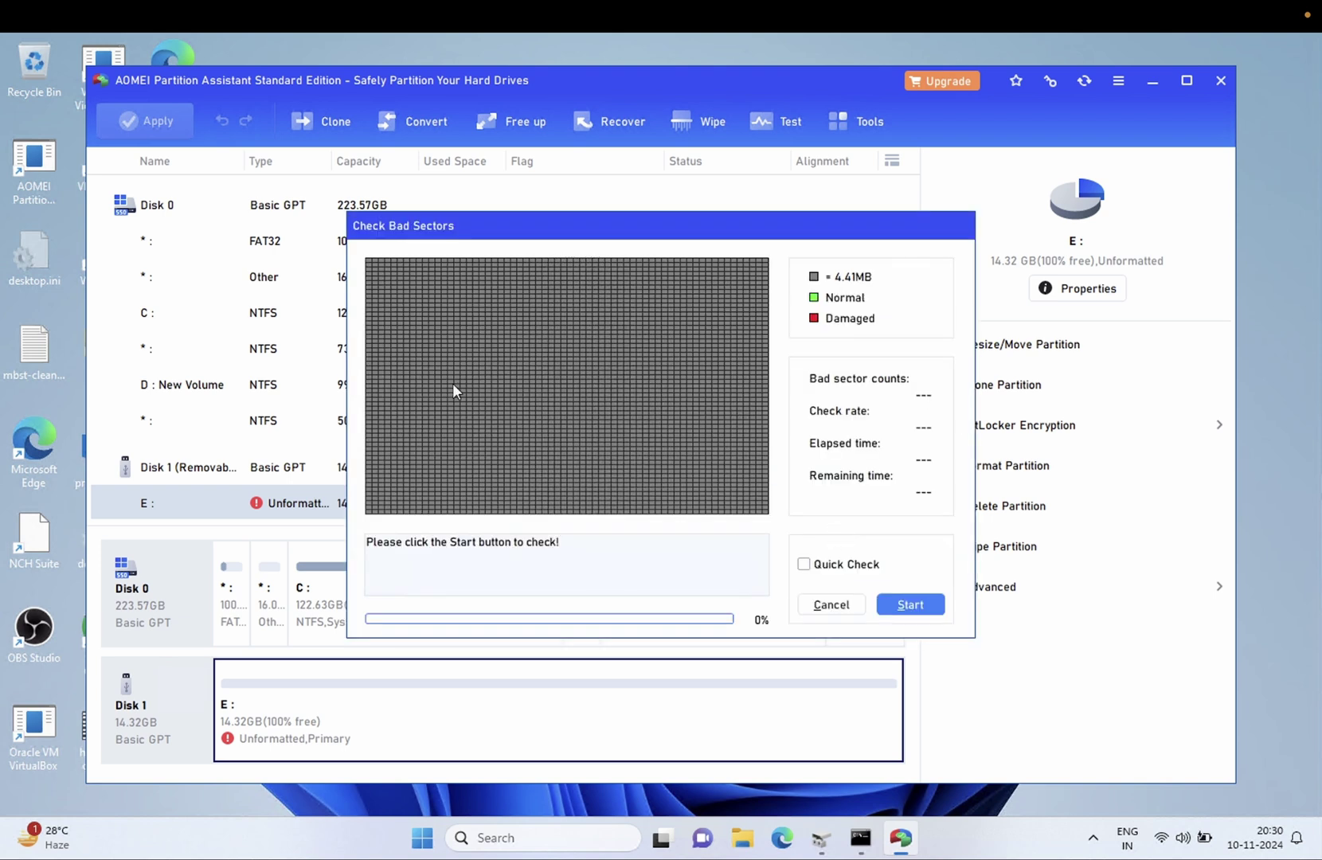
left_click(803, 564)
left_click(915, 605)
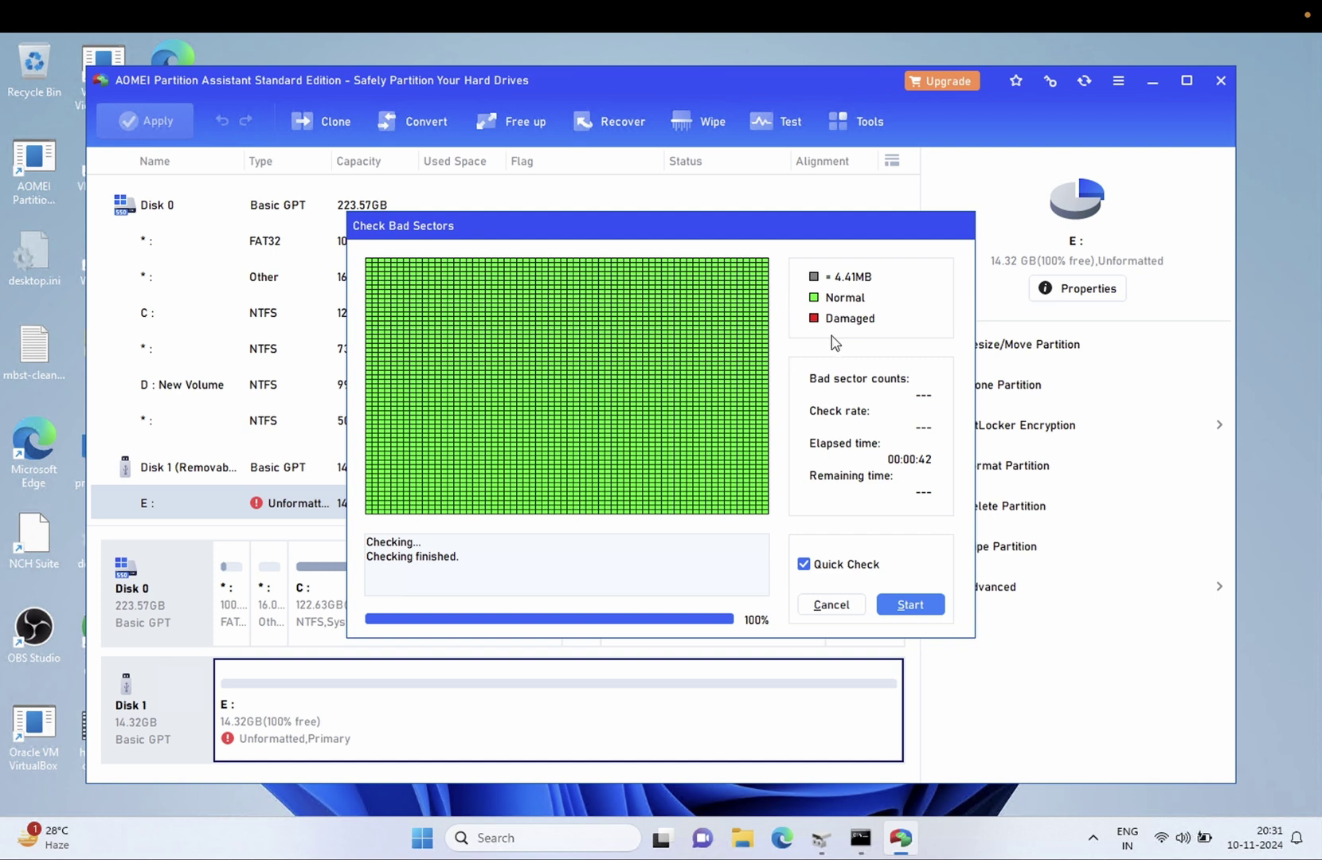
left_click(830, 605)
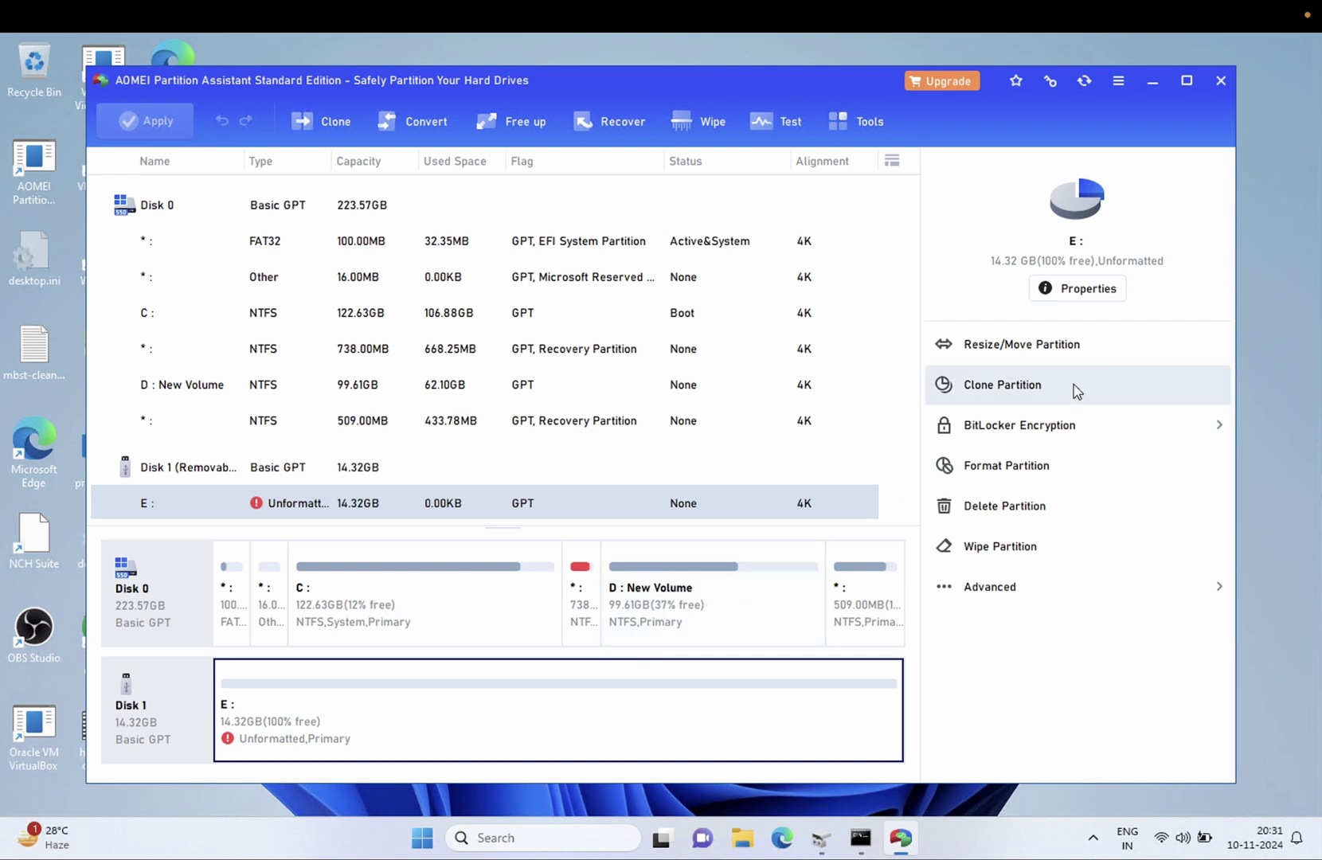
left_click(990, 583)
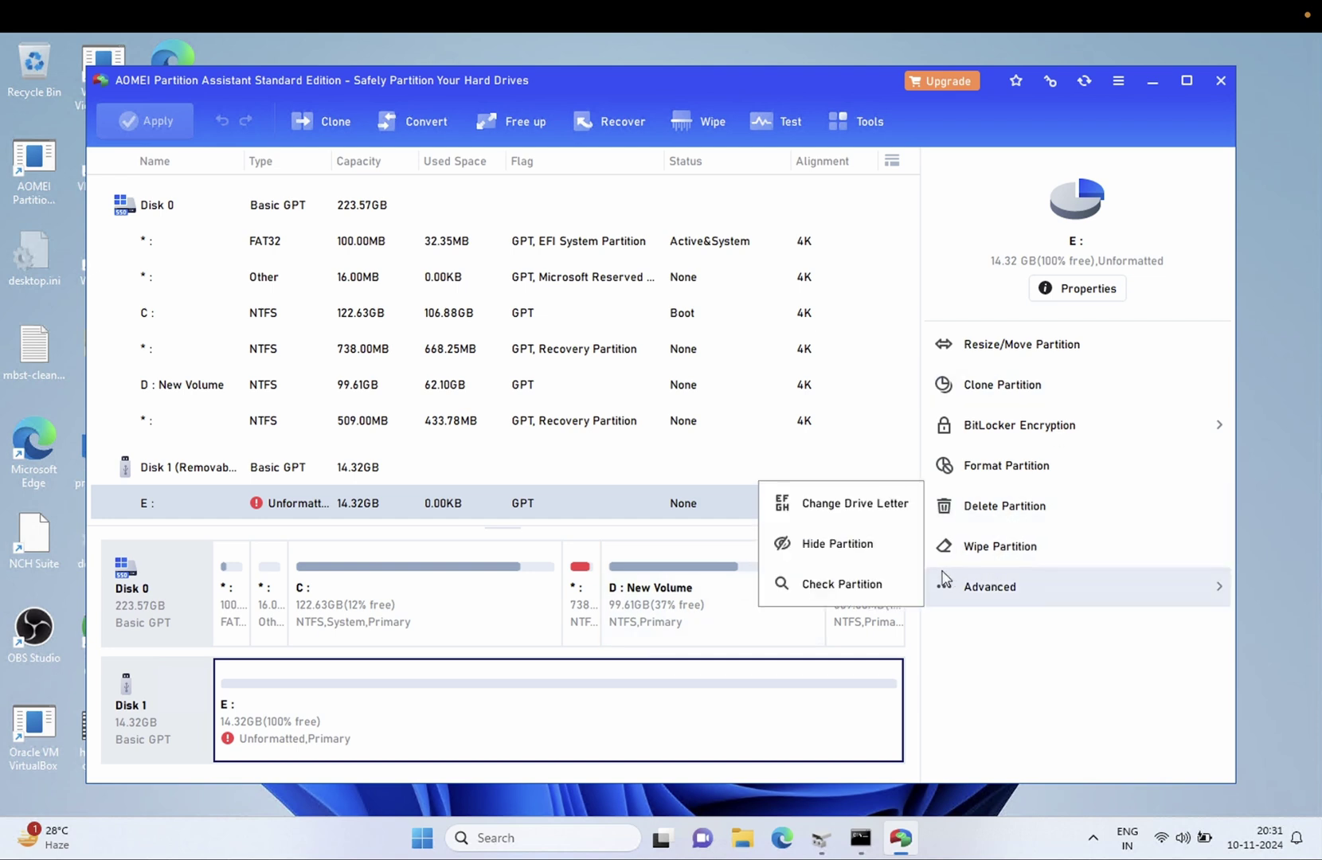
- Choose G: as the new drive letter for partition E: in Change Drive Letter
left_click(872, 518)
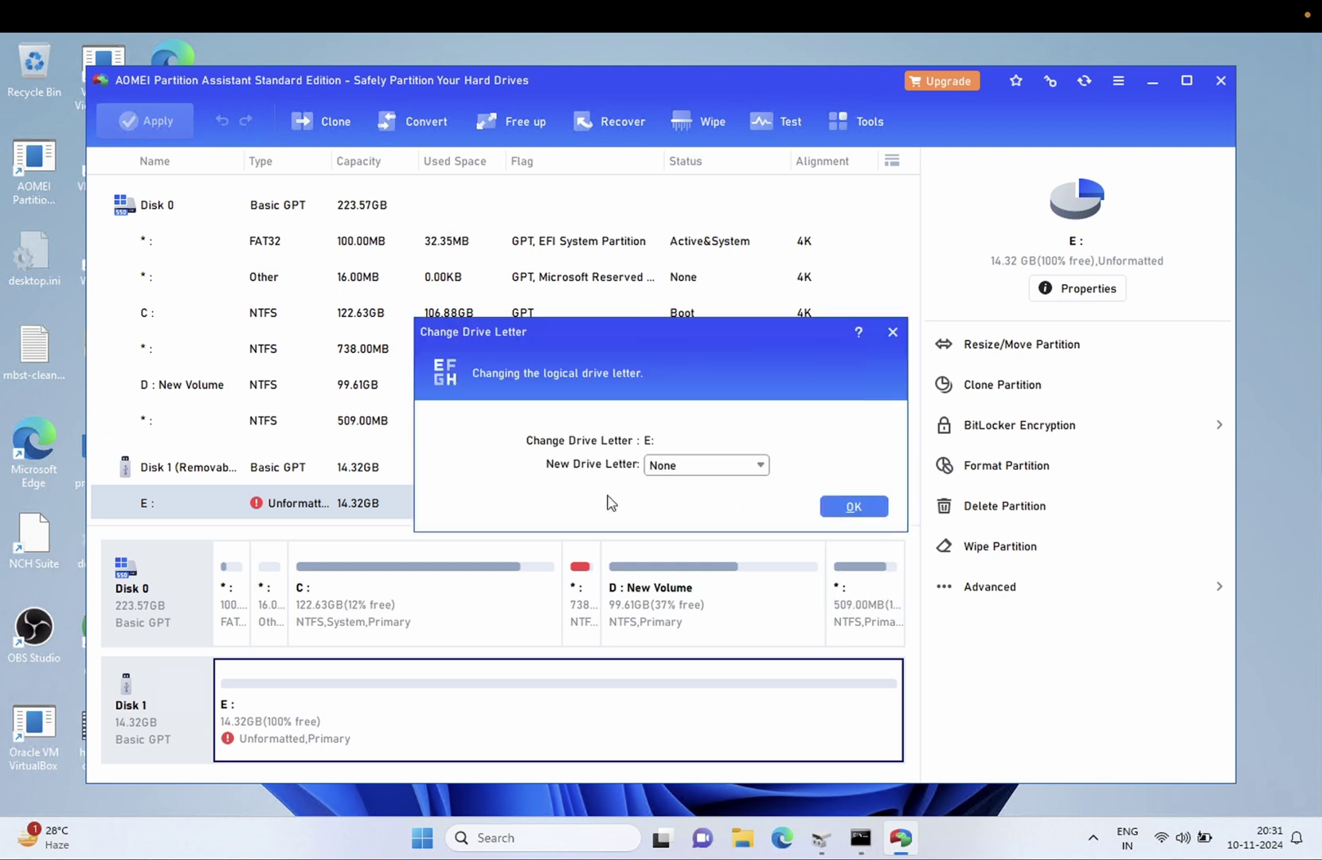
left_click(701, 468)
left_click(666, 514)
left_click(853, 505)
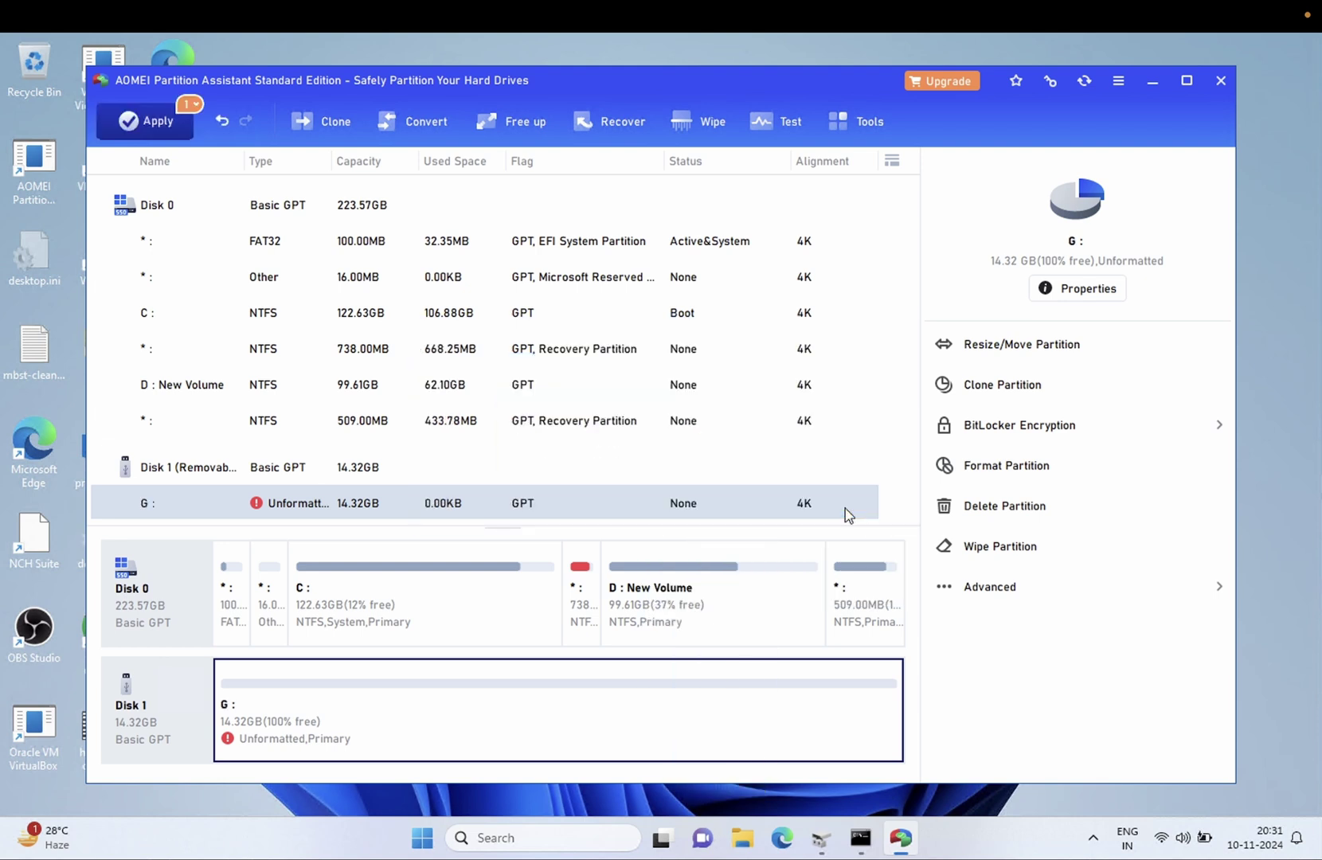
- Apply the pending drive-letter change to G: and confirm its completion
left_click(153, 124)
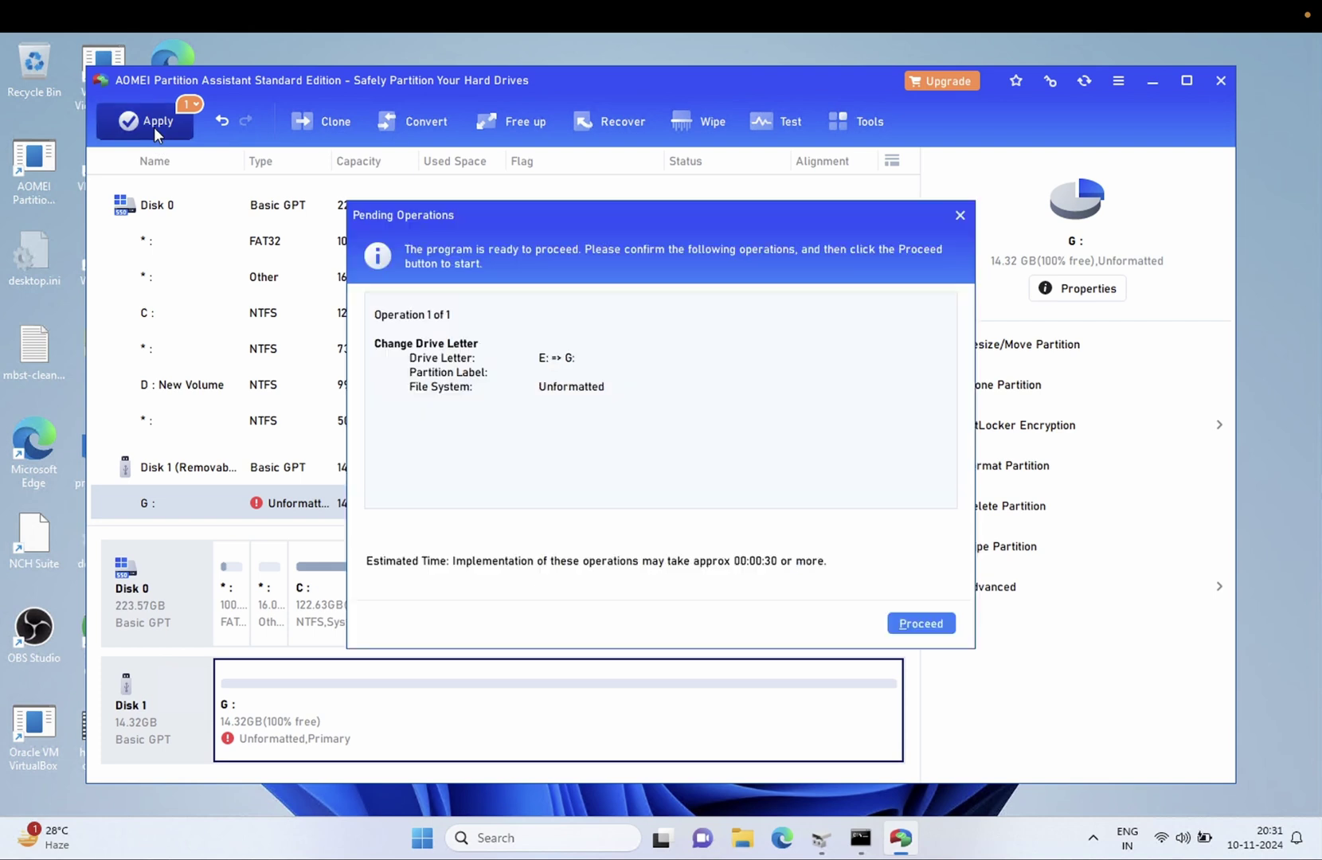
left_click(905, 623)
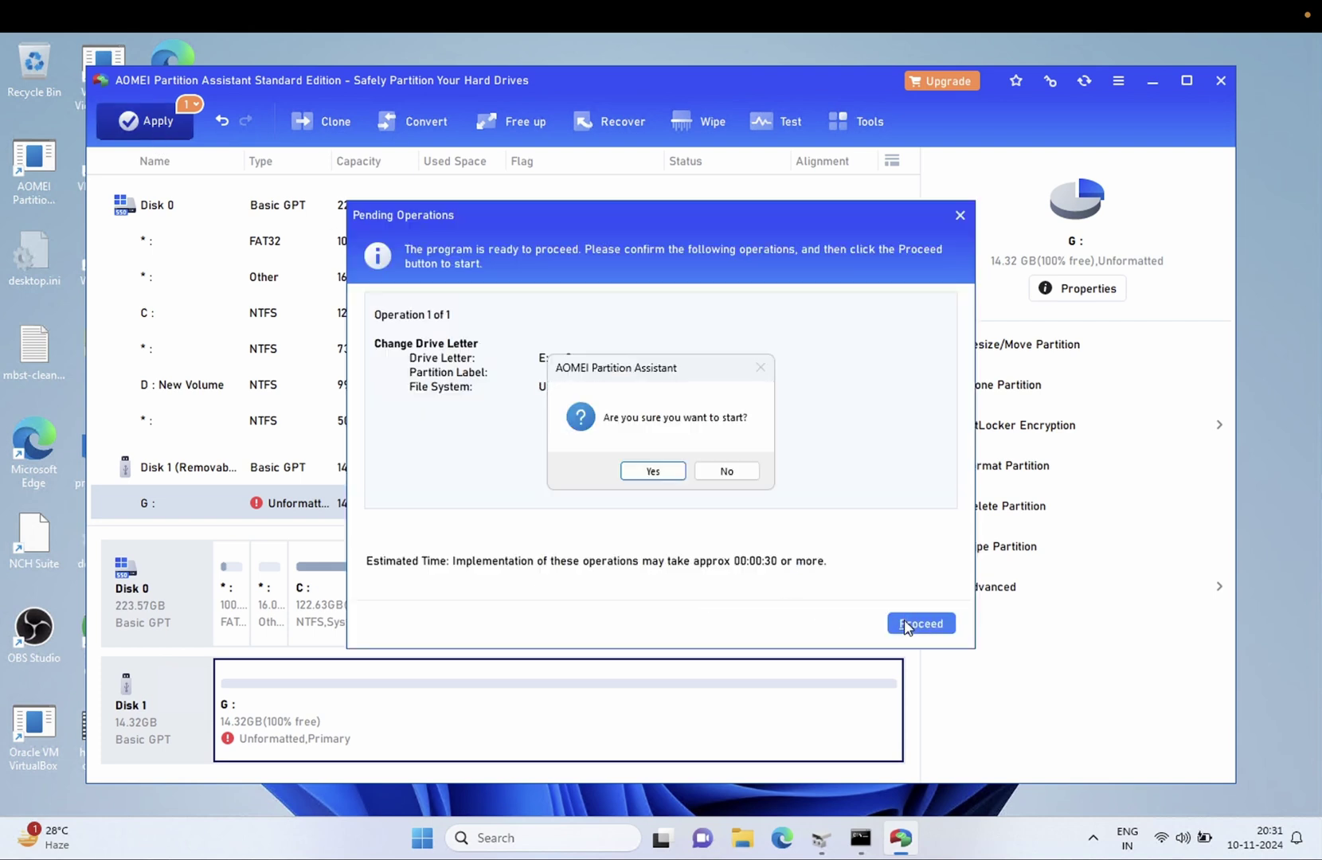
left_click(653, 472)
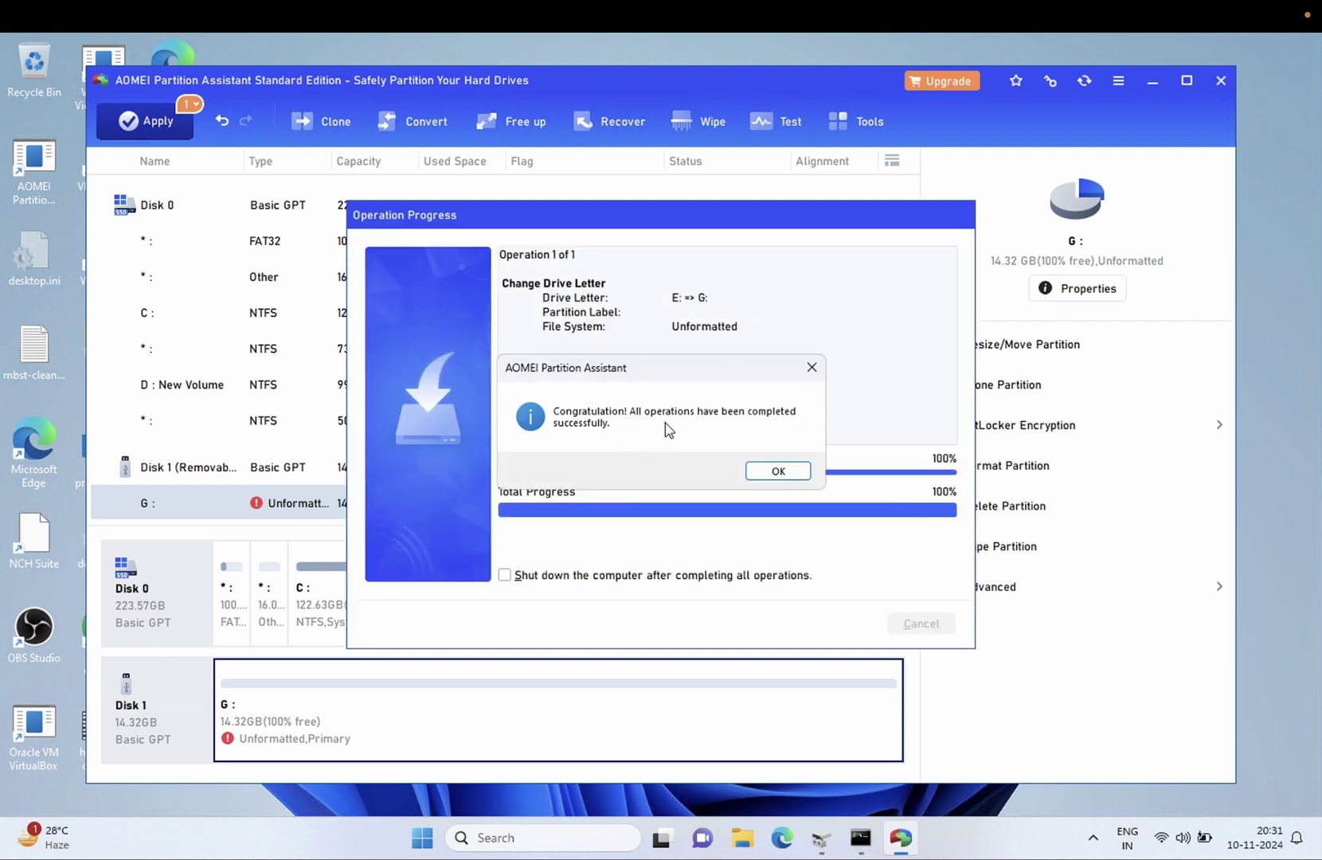
left_click(774, 469)
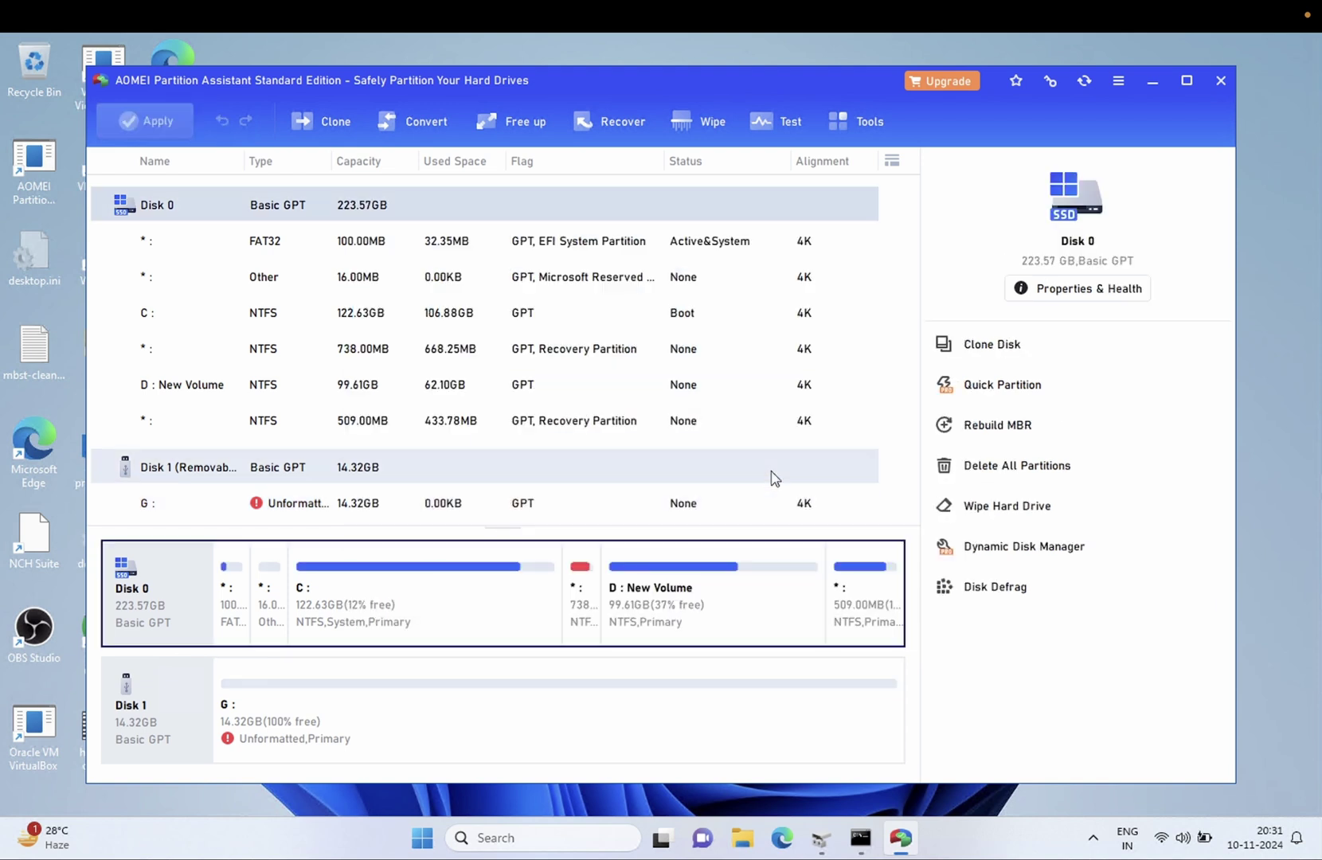
- Try opening USB Drive (G:) from This PC, decline formatting and dismiss the not-accessible error
left_click(747, 844)
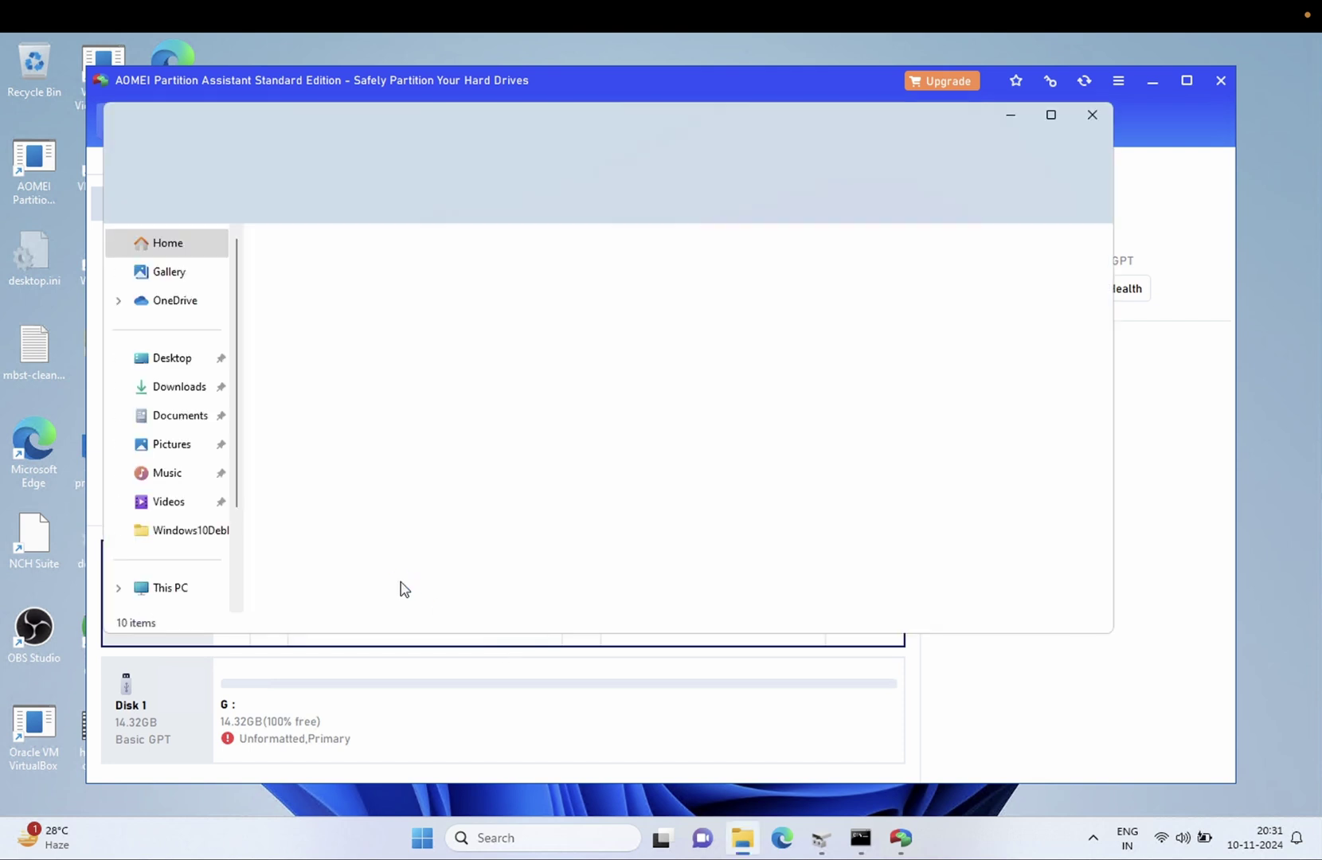
left_click(157, 590)
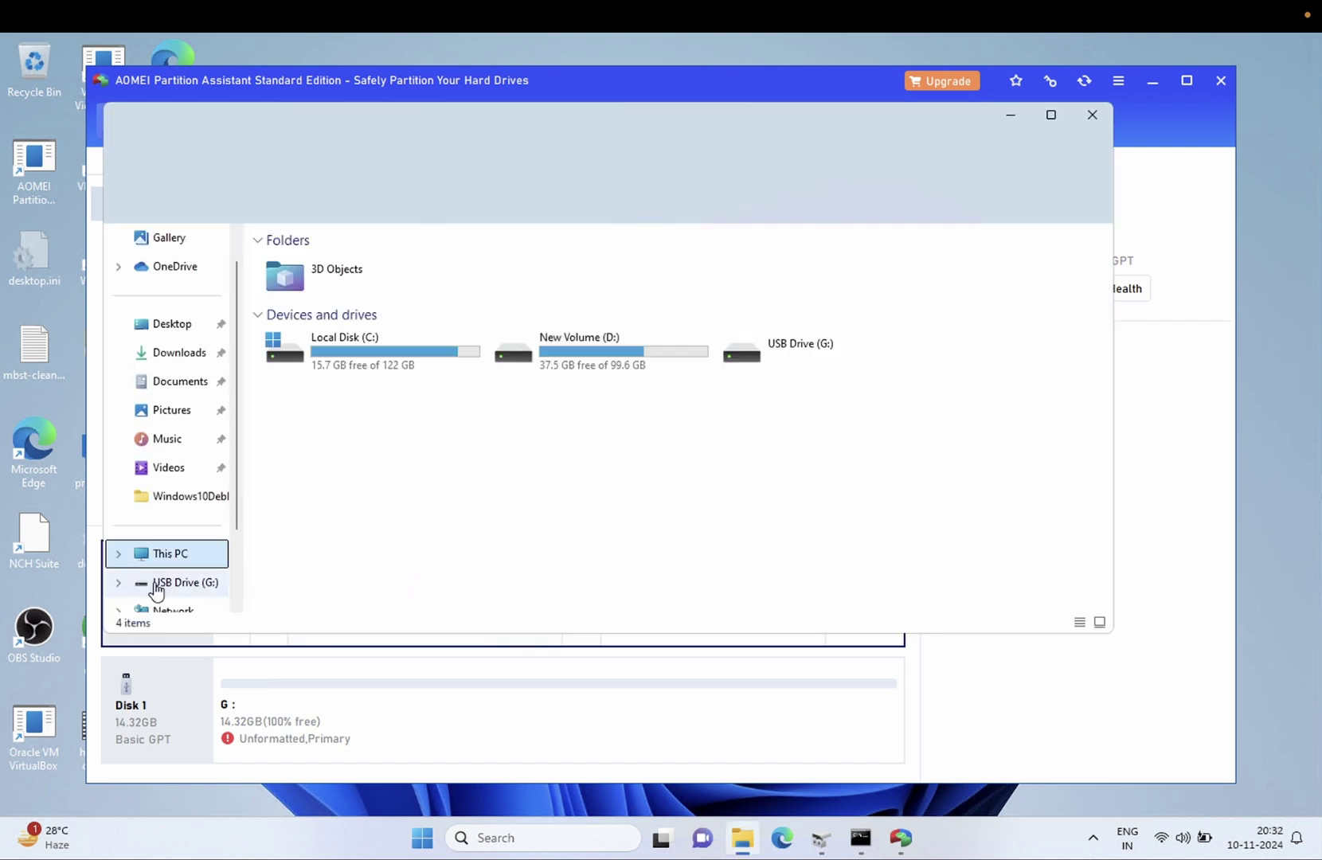
double_click(794, 339)
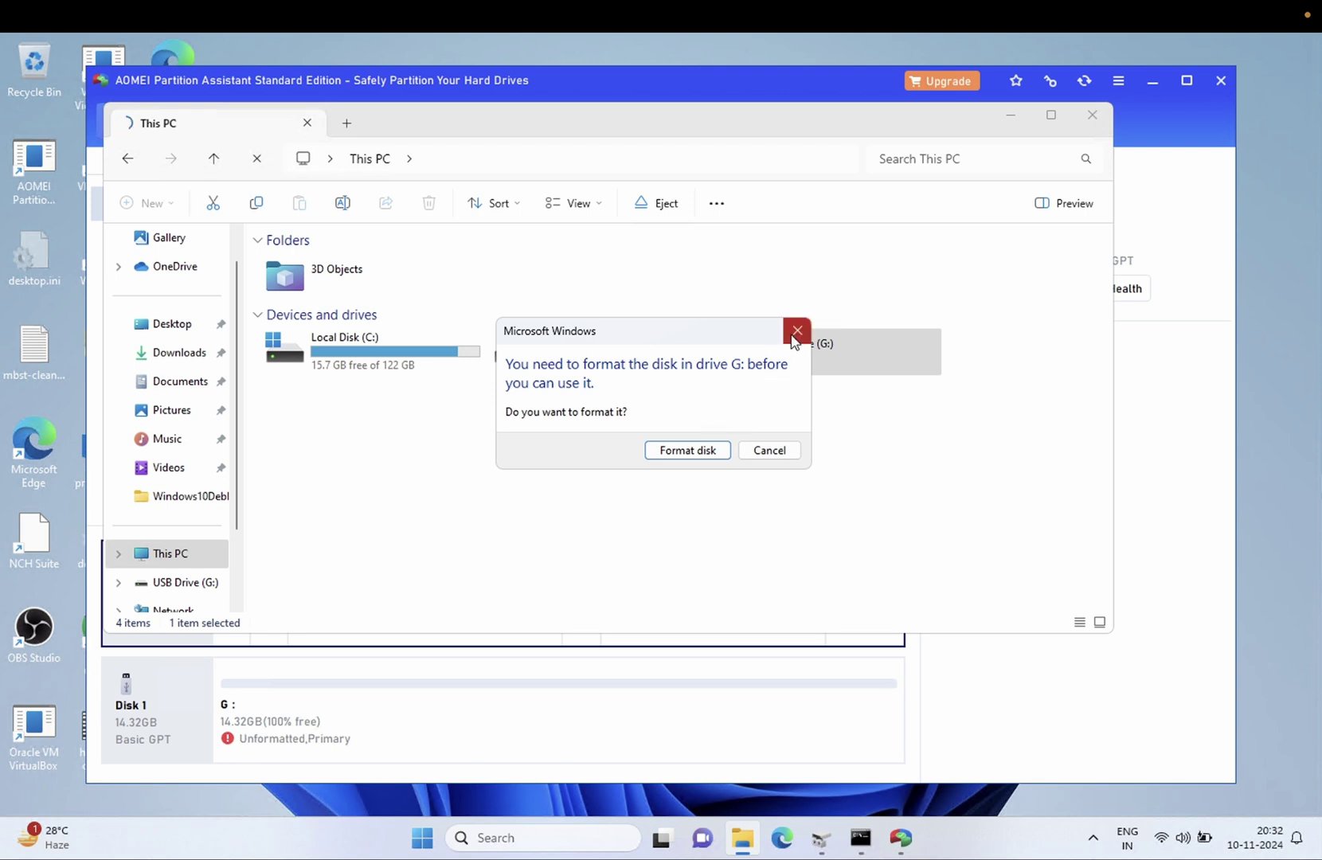
left_click(795, 338)
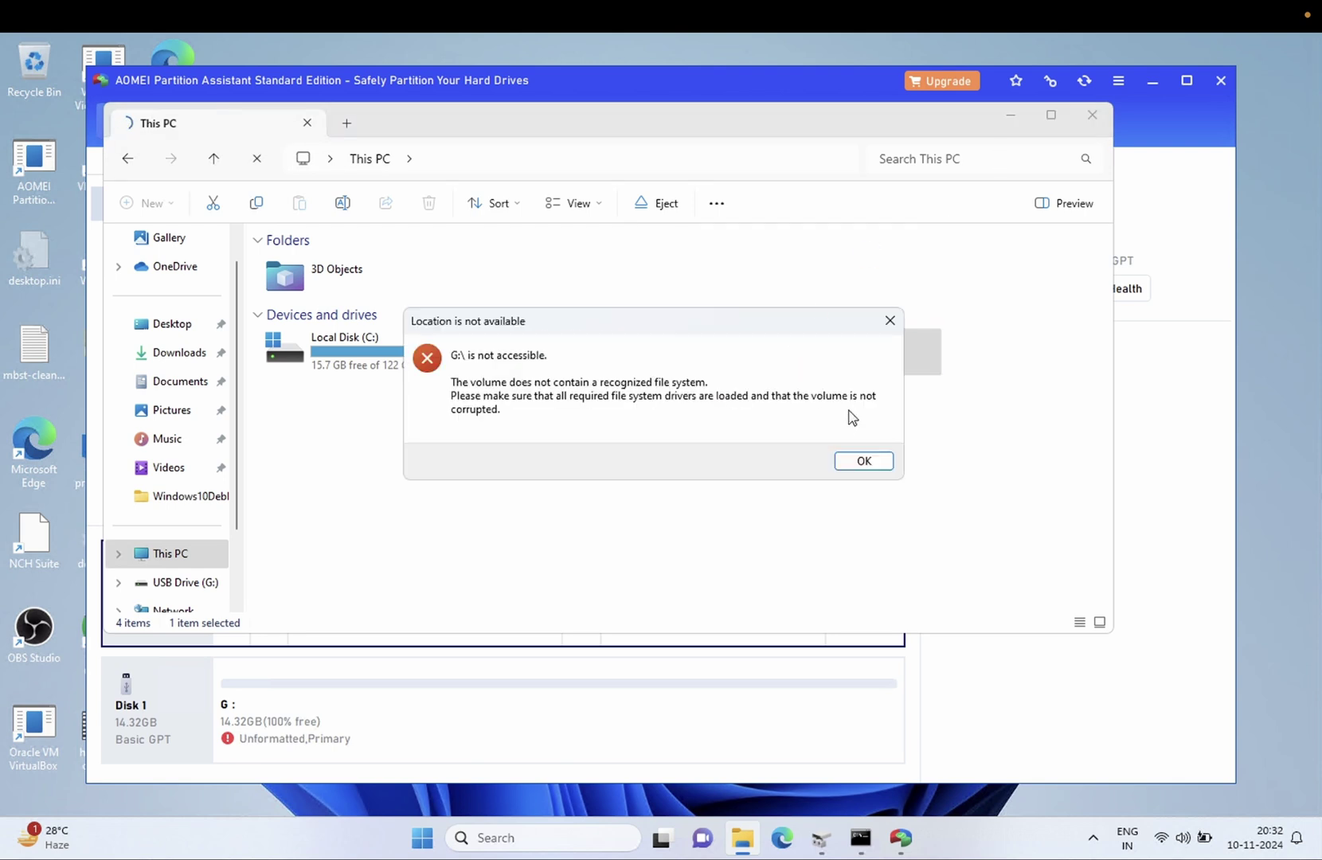
left_click(852, 461)
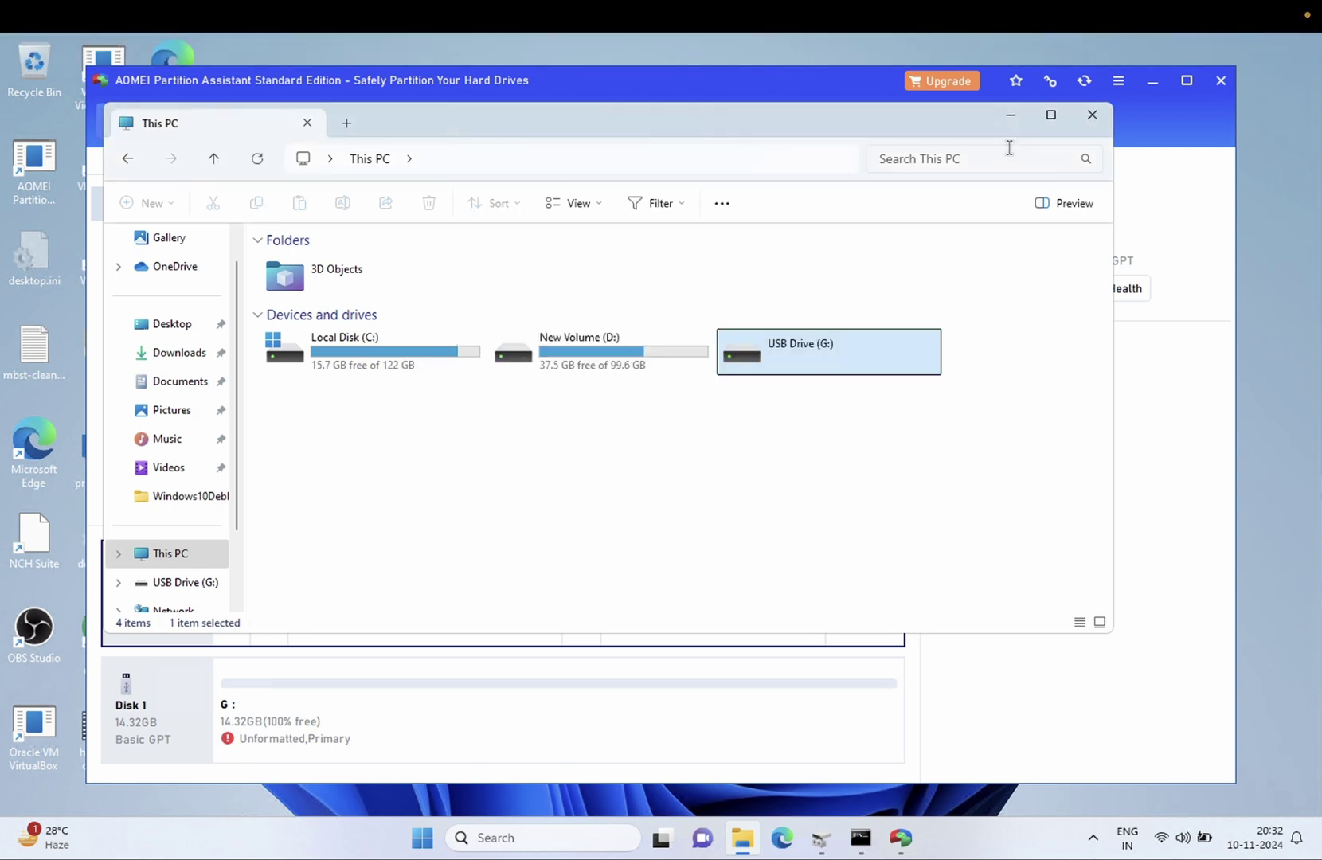
- Open Disk Defrag, select D: New Volume, then close it without defragmenting
left_click(1011, 120)
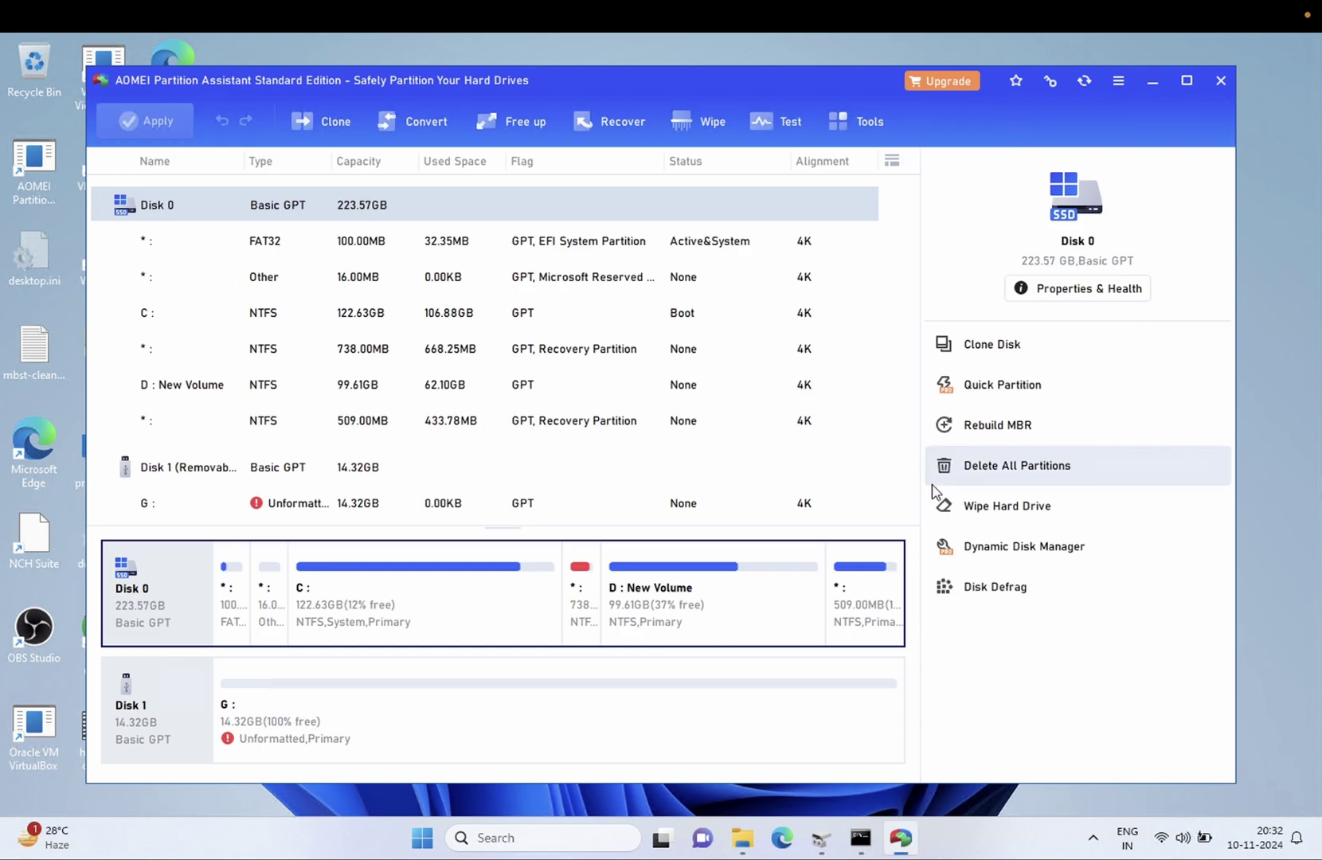
left_click(978, 591)
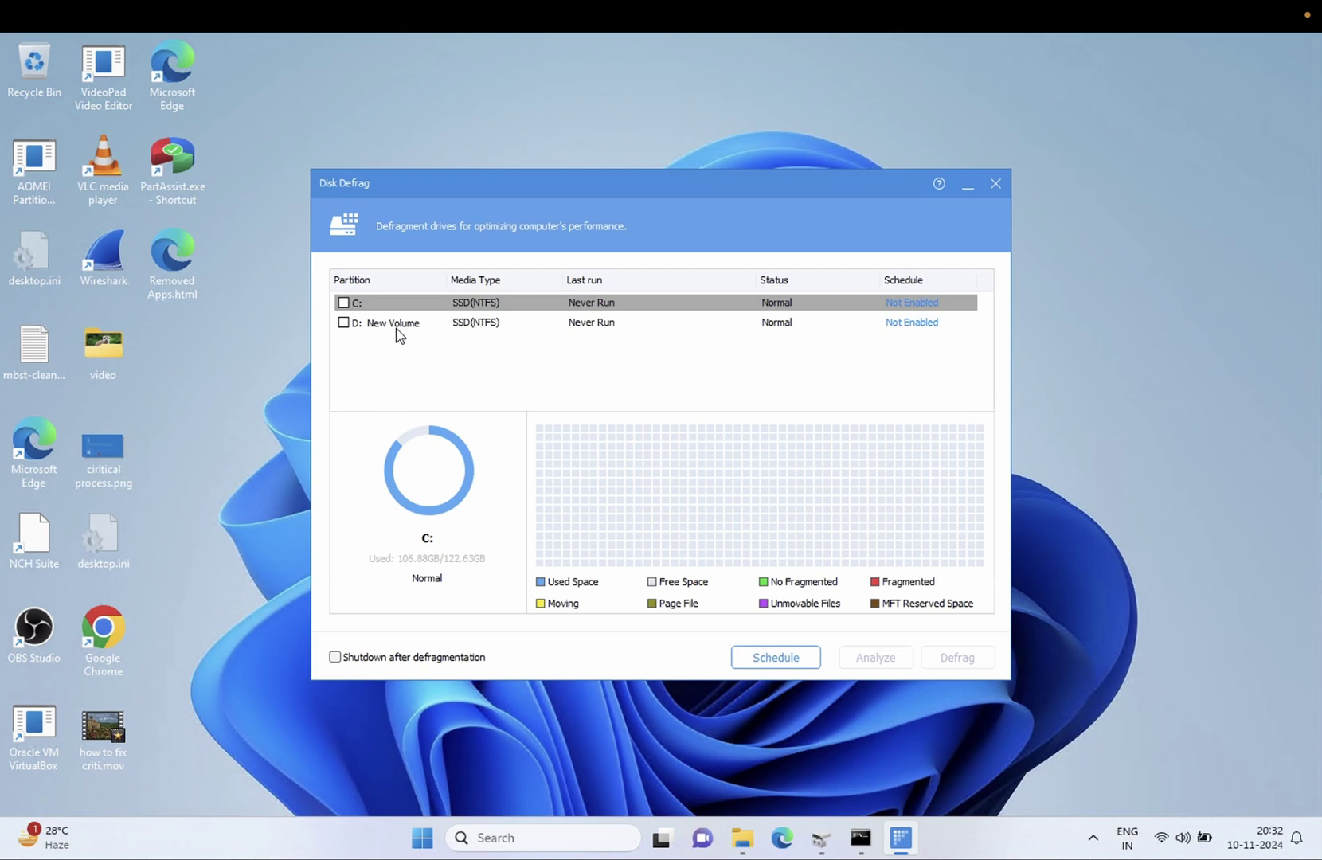
left_click(398, 333)
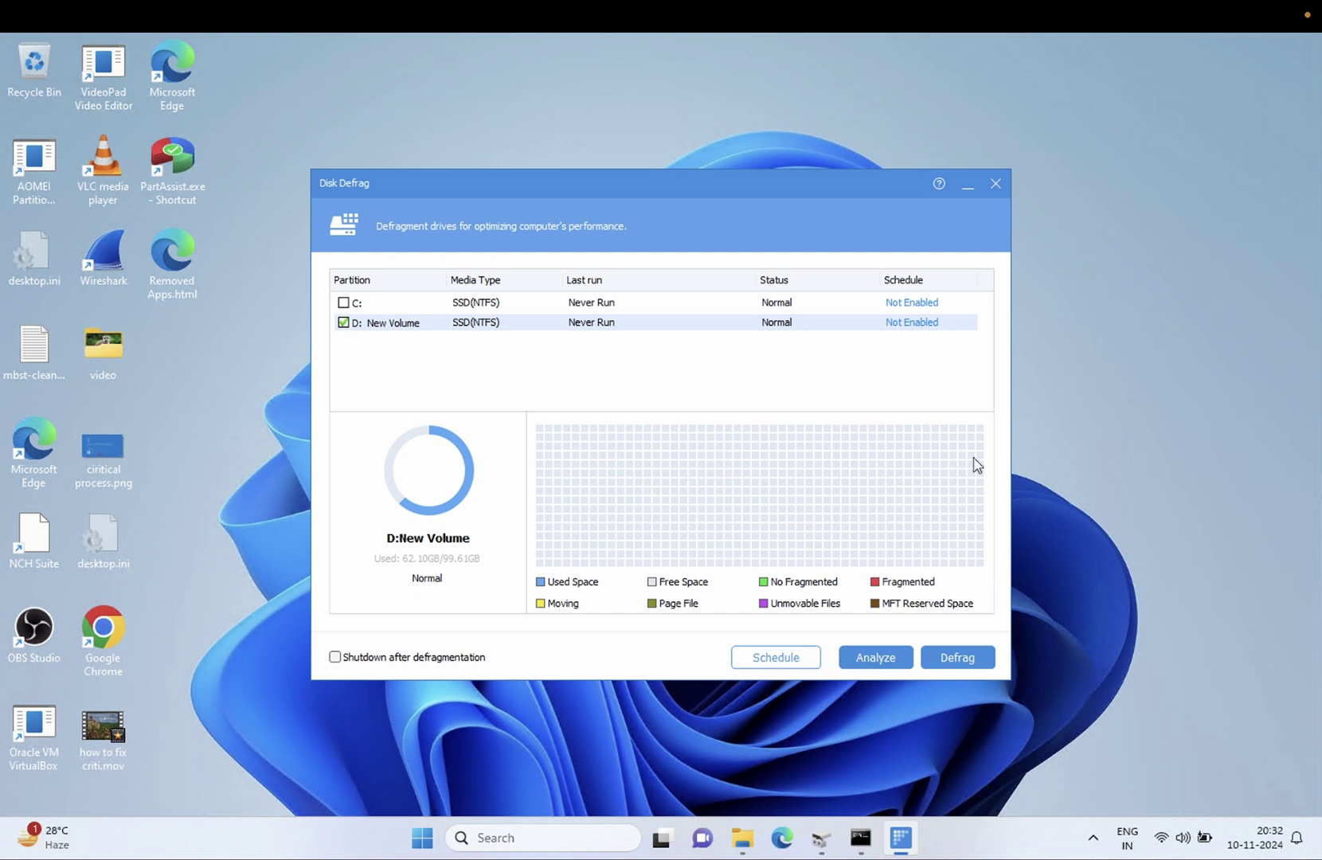
left_click(994, 189)
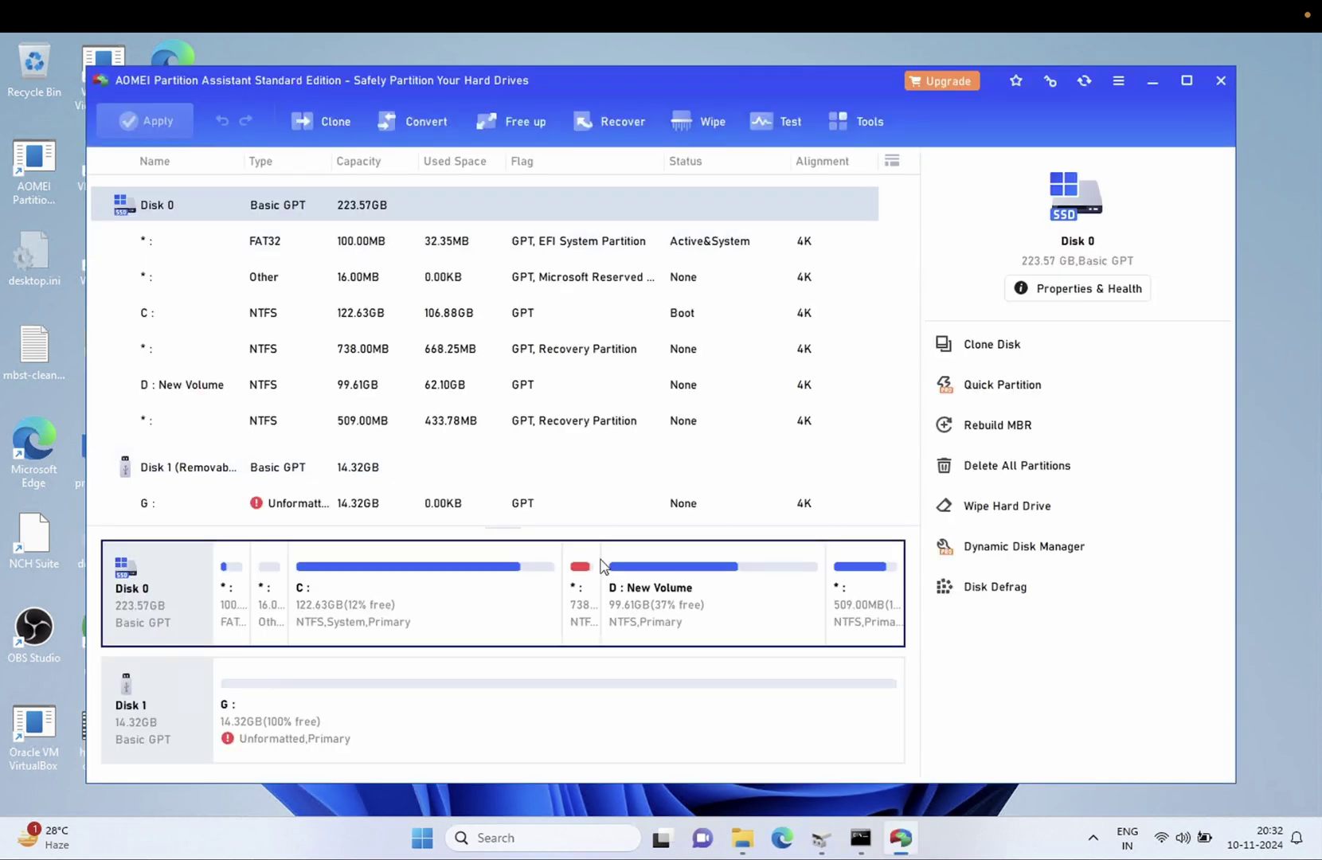
- Select Disk 1's unformatted 14.32GB G: partition to show its partition operations
left_click(348, 737)
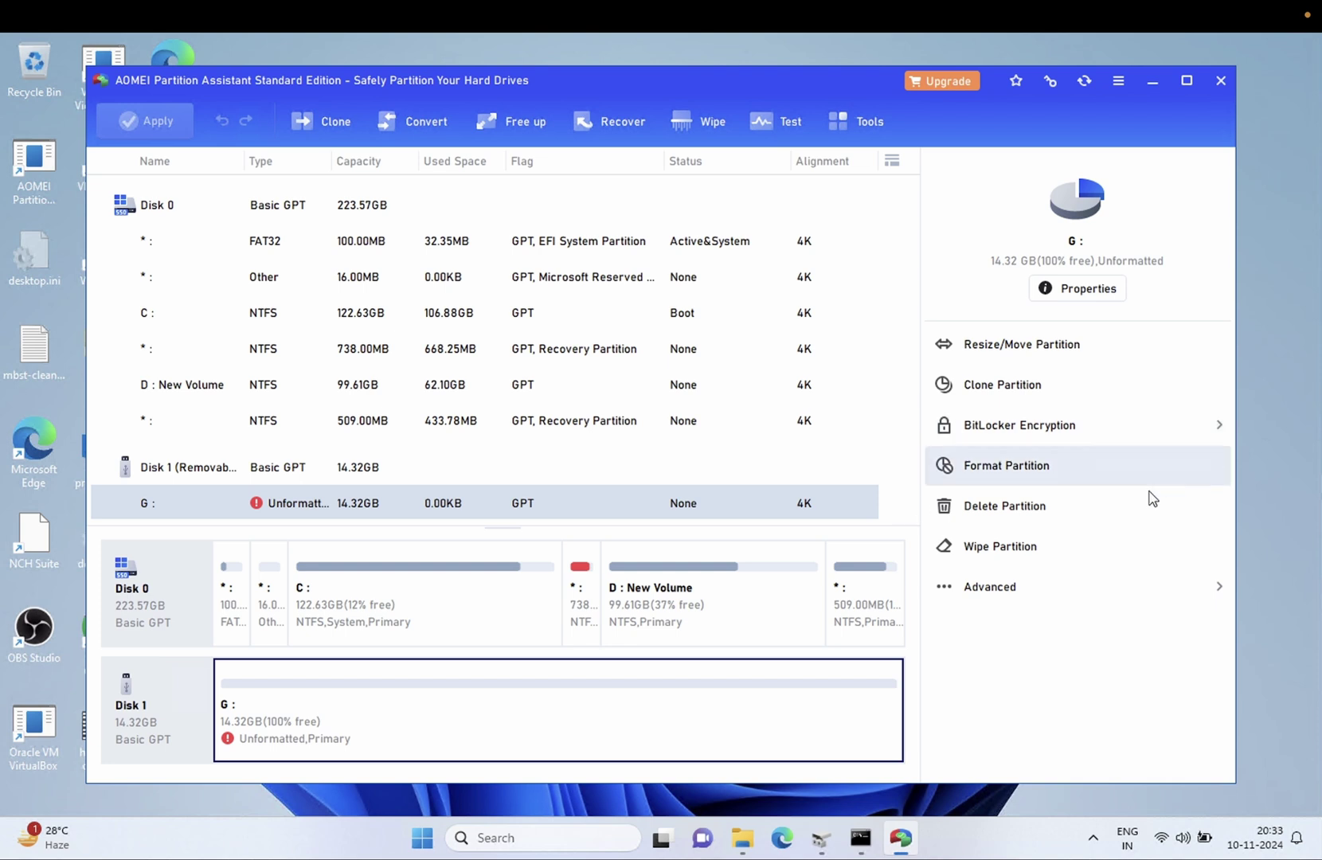
- Quick-delete the G: partition and apply the pending deletion
left_click(1021, 515)
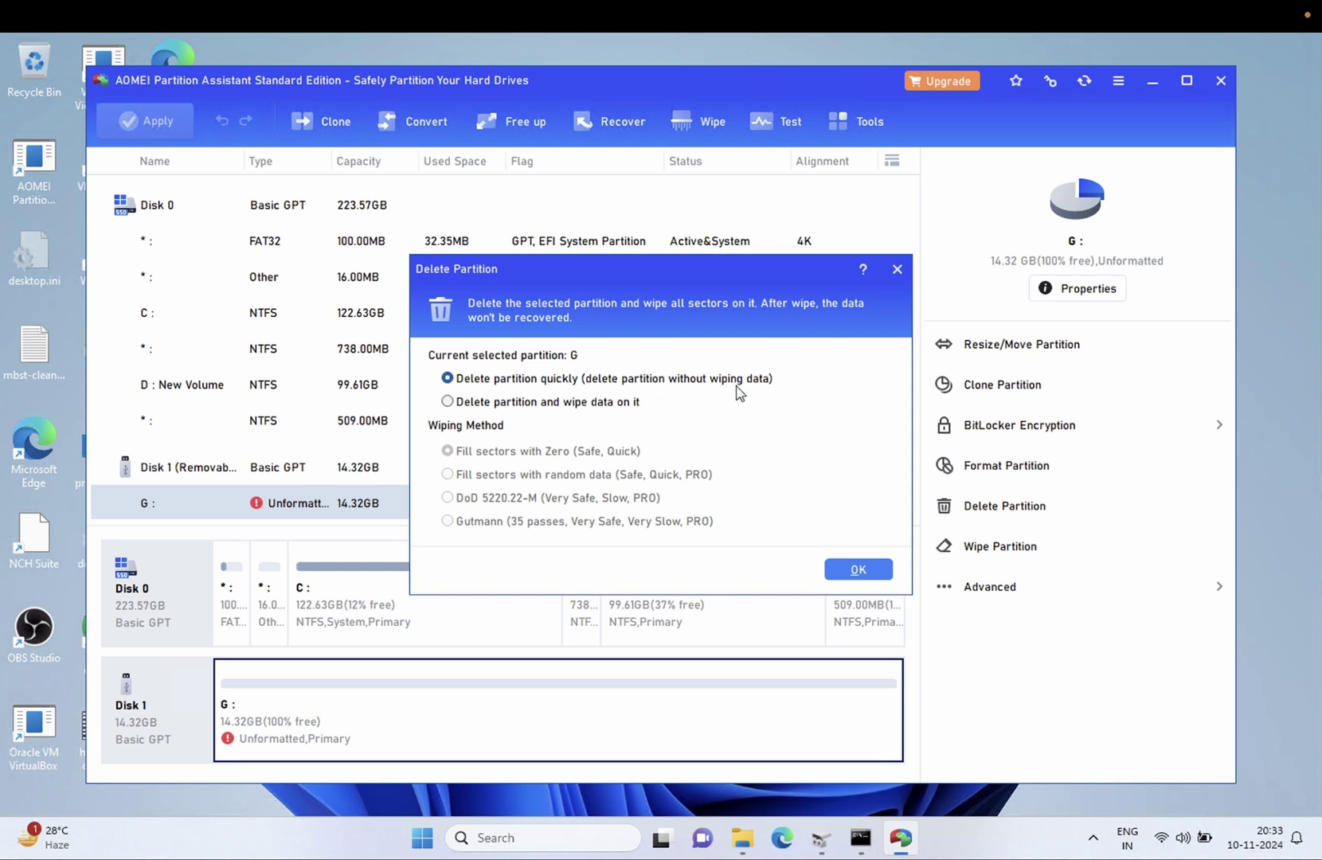
left_click(857, 573)
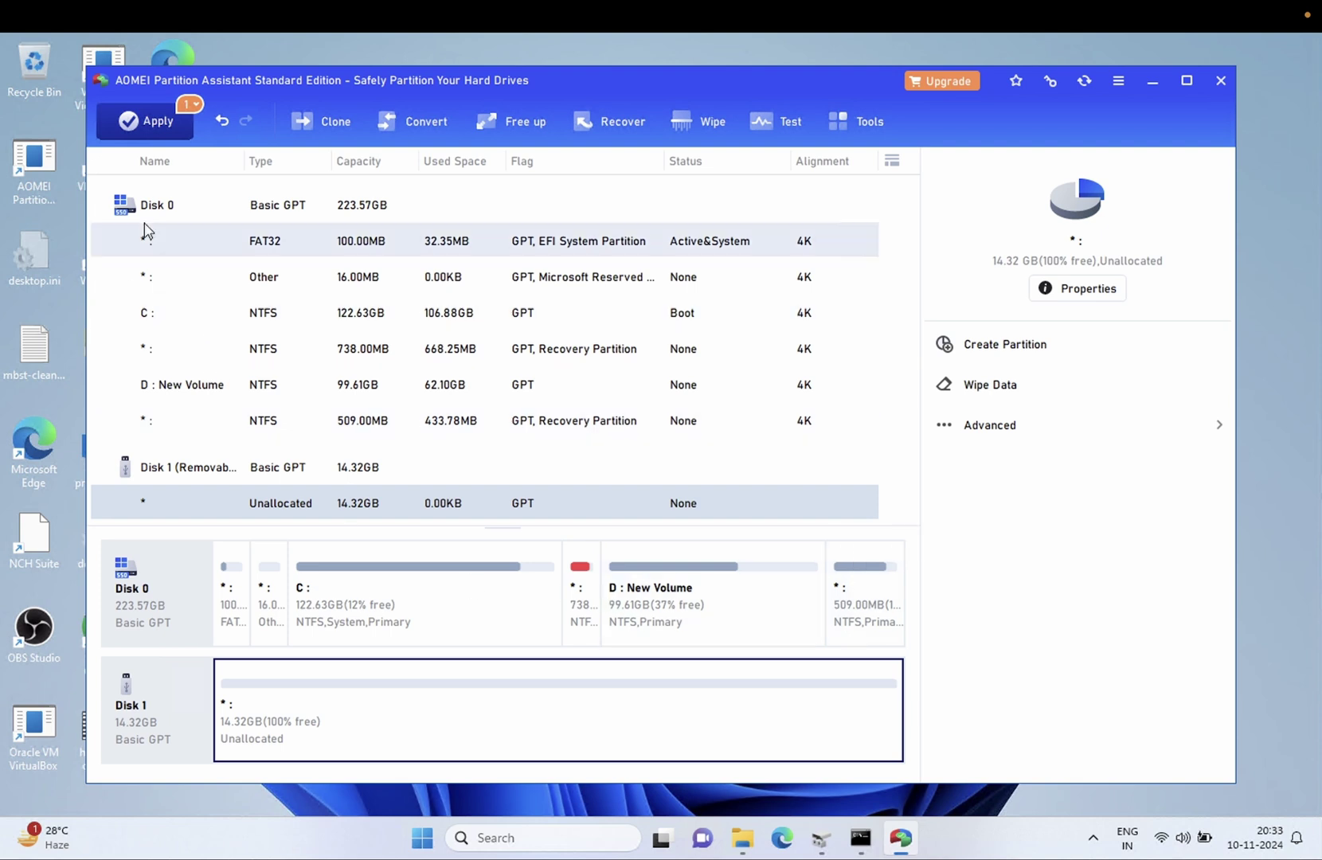
left_click(140, 129)
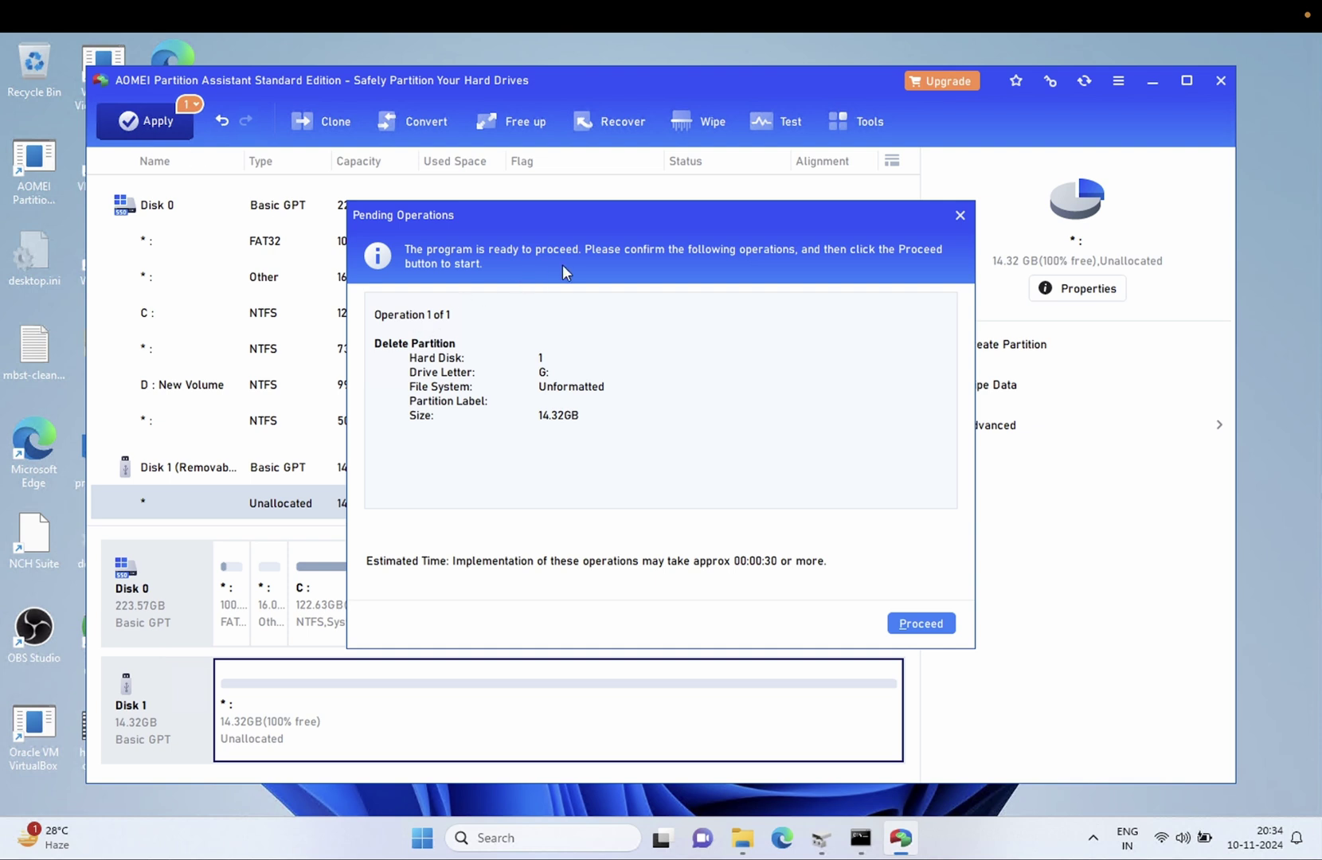
left_click(921, 624)
left_click(669, 477)
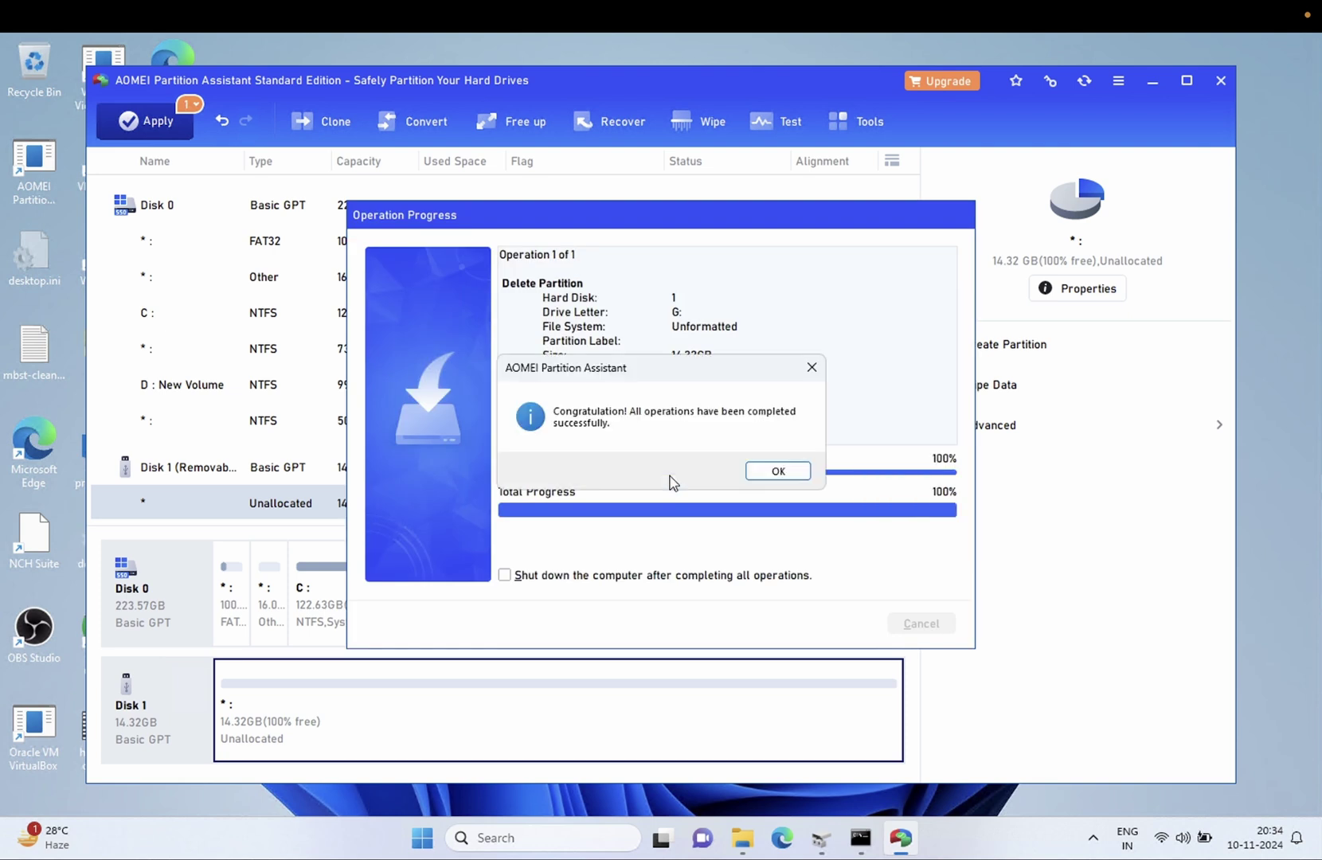
left_click(761, 472)
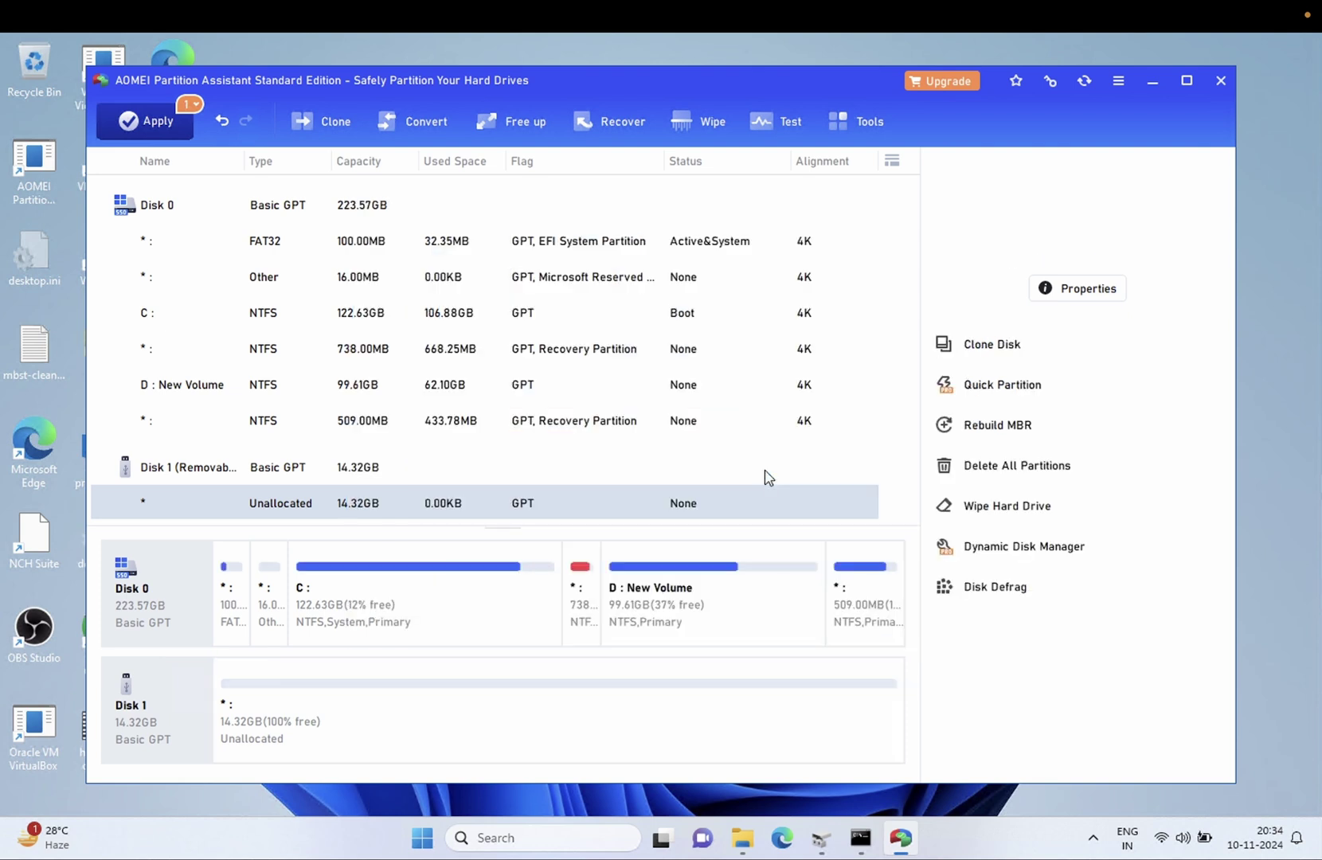
- Select the 14.32GB unallocated space and check the drives under This PC, then minimize Explorer
left_click(486, 707)
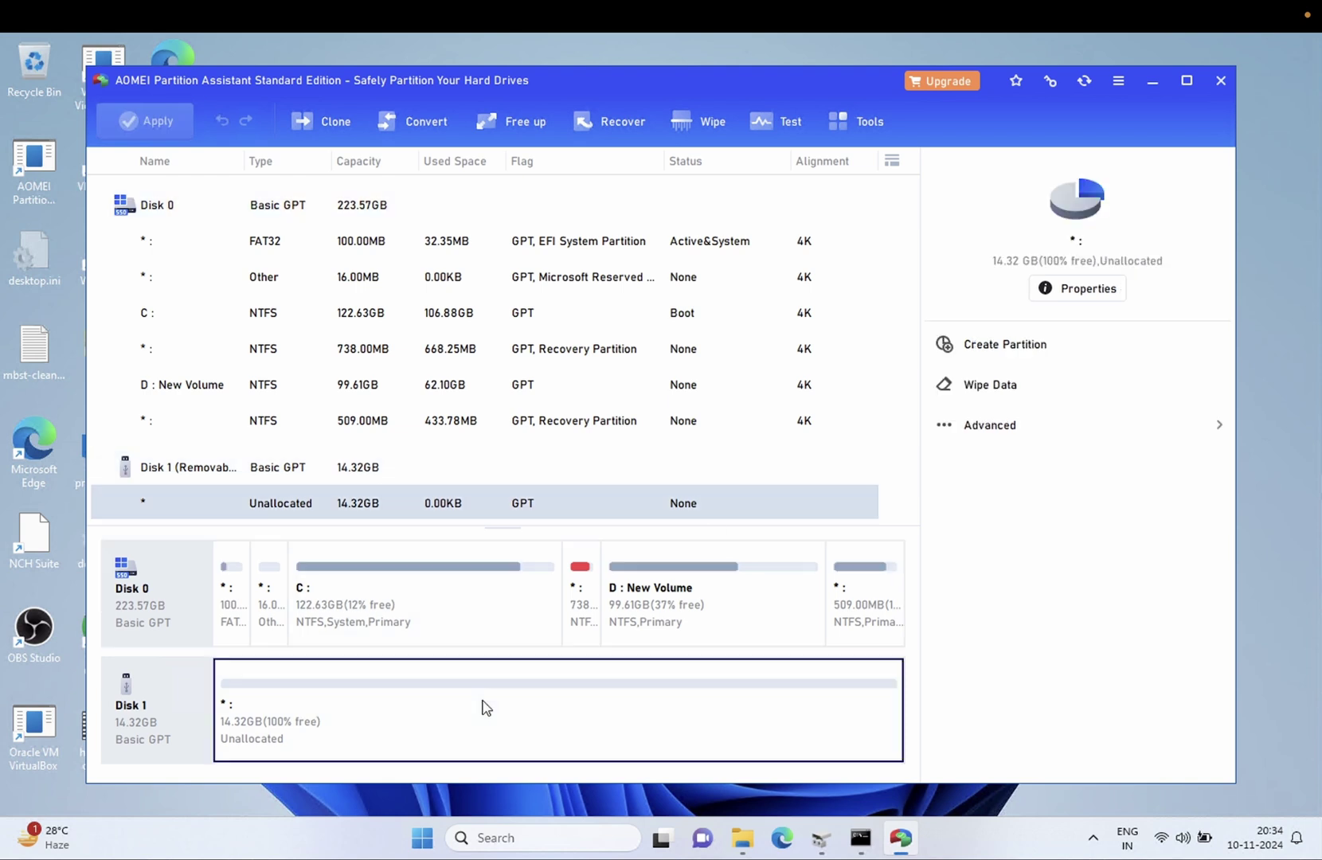
left_click(742, 837)
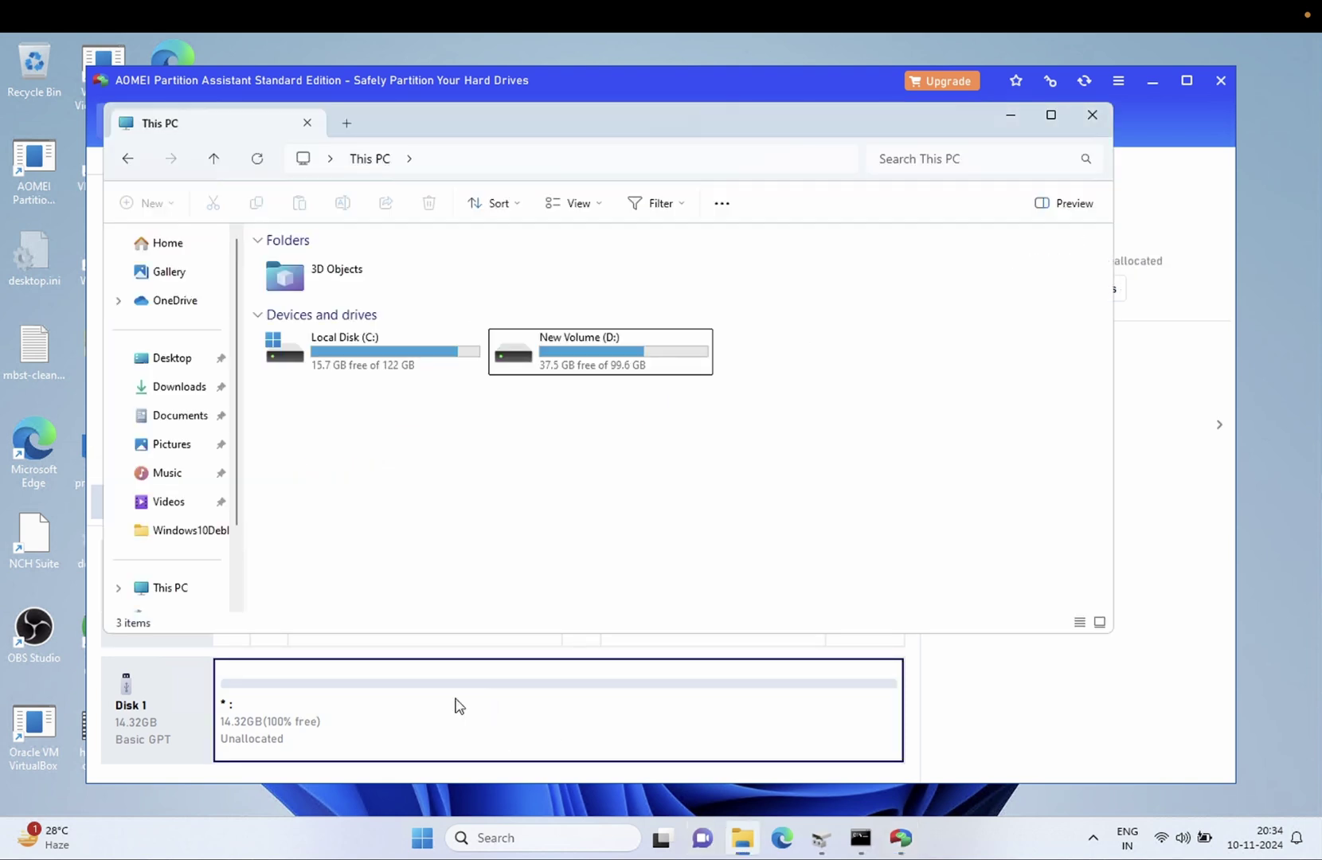
left_click(151, 593)
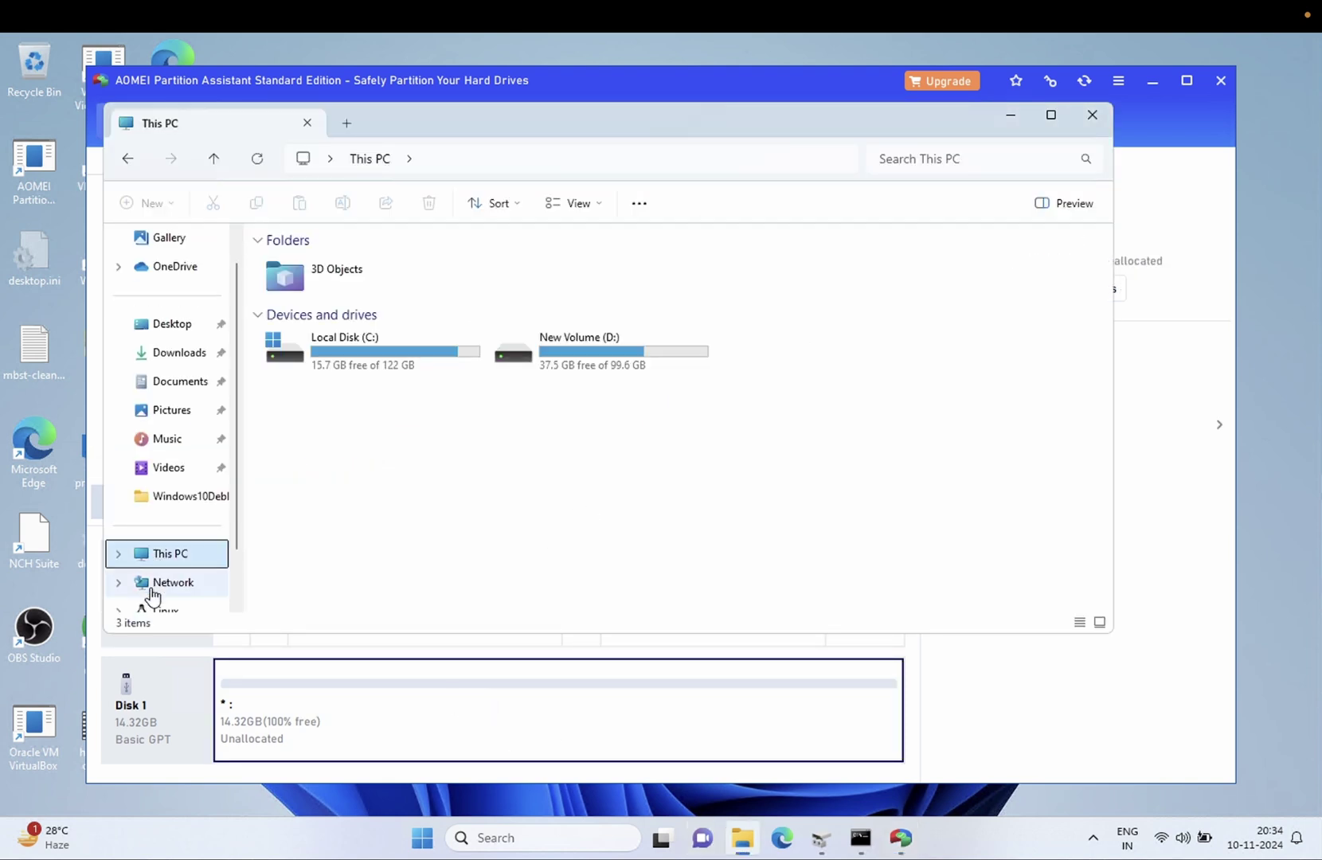
left_click(1012, 114)
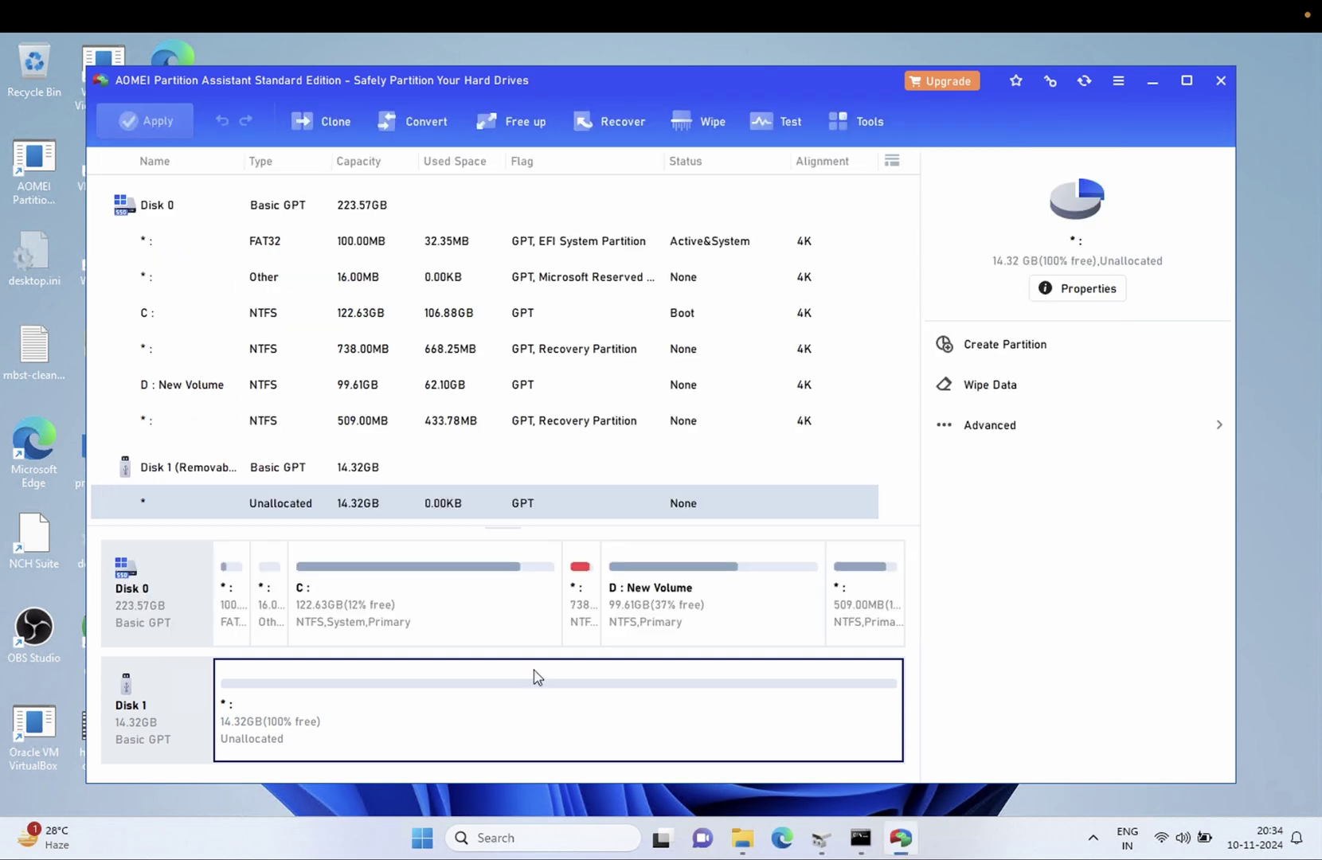
- Create a 14.32GB FAT32 partition lettered E: in Disk 1's unallocated space and apply it
left_click(1019, 355)
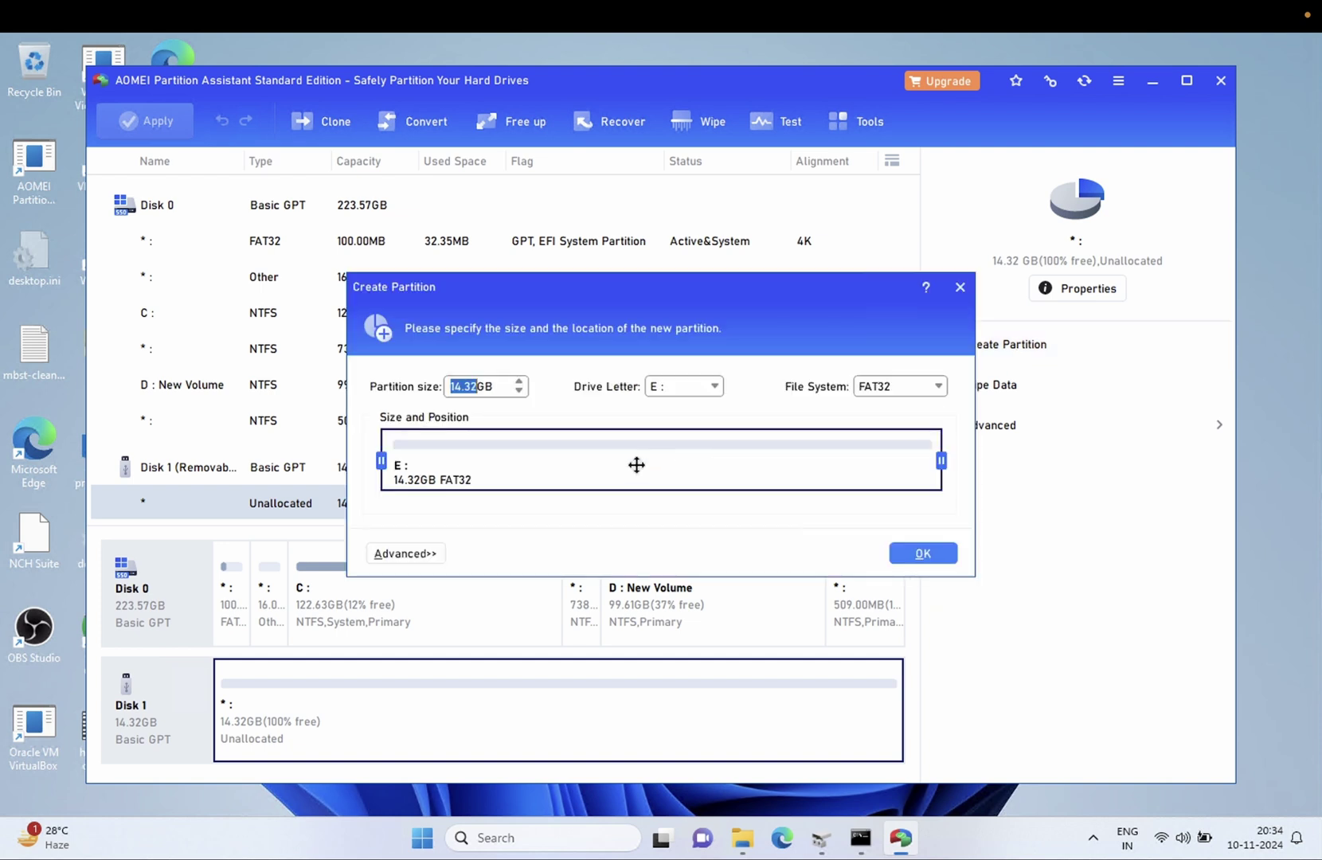
left_click(905, 555)
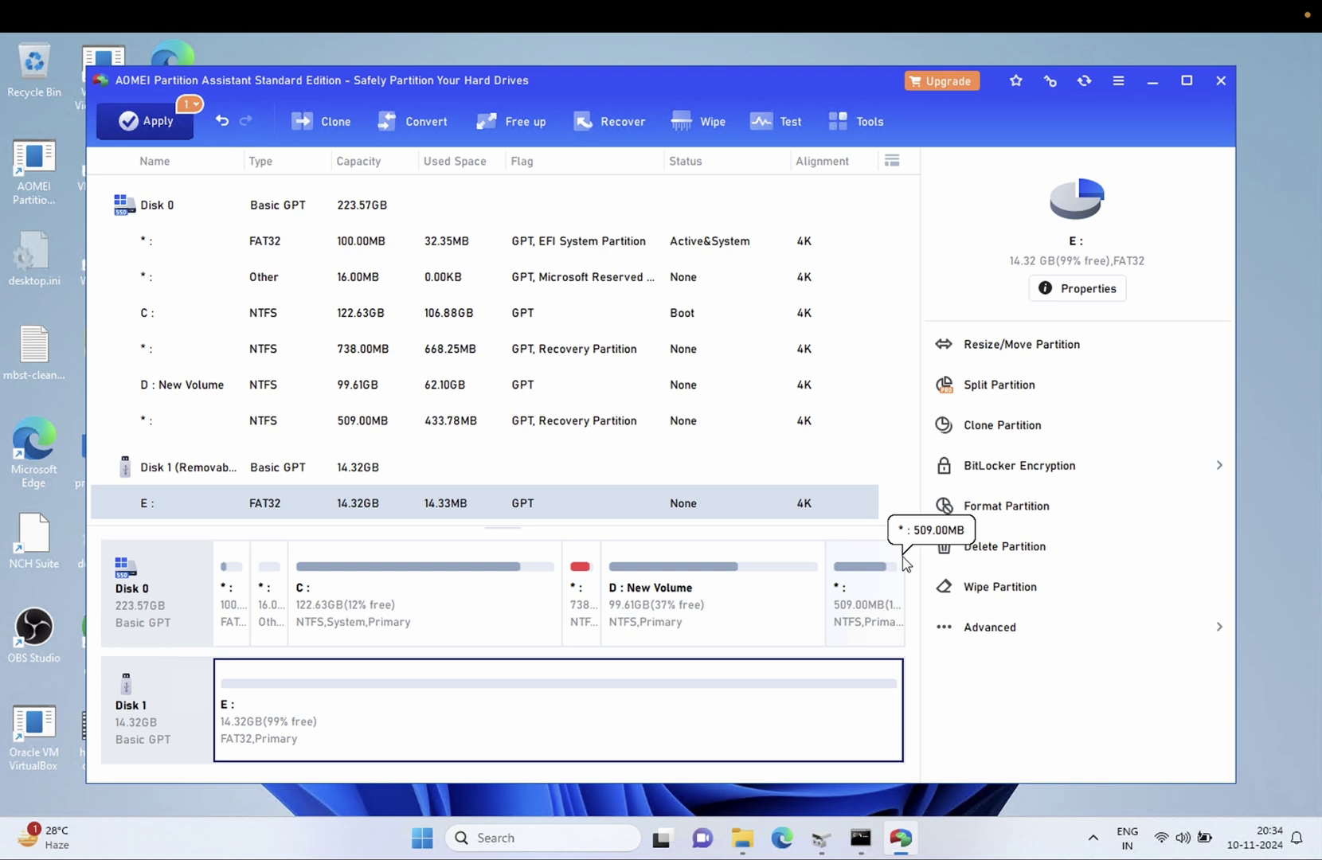
left_click(154, 129)
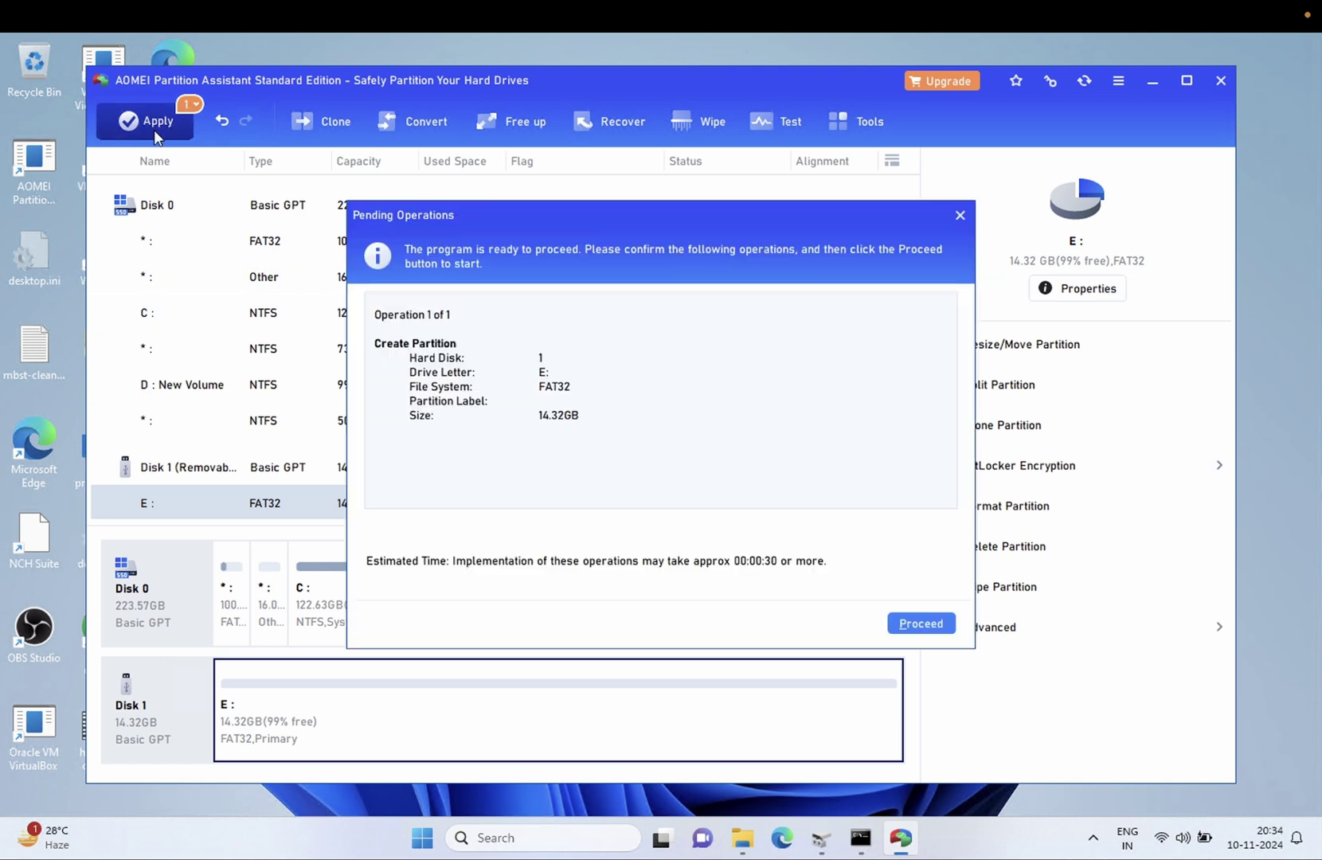
left_click(911, 625)
left_click(649, 470)
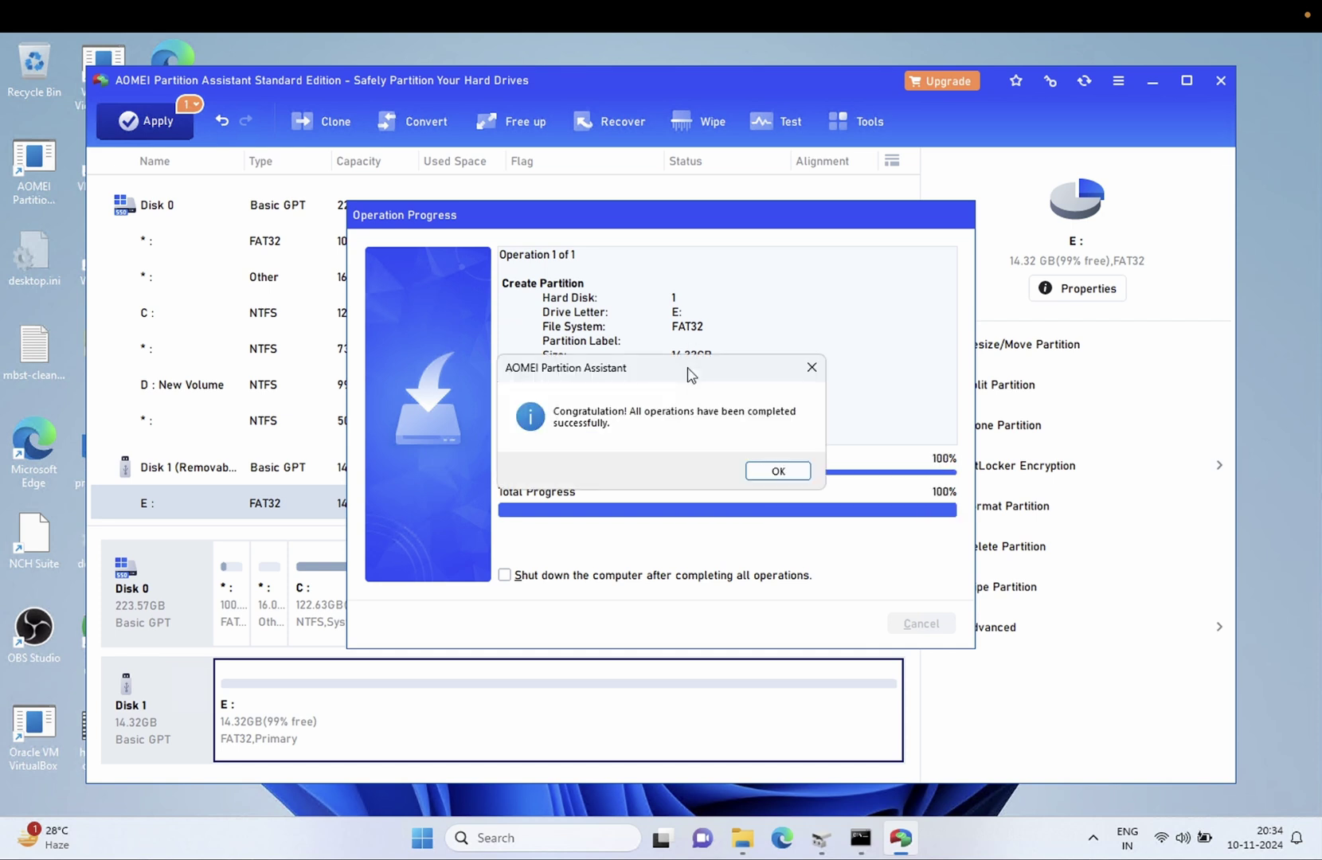
left_click(777, 472)
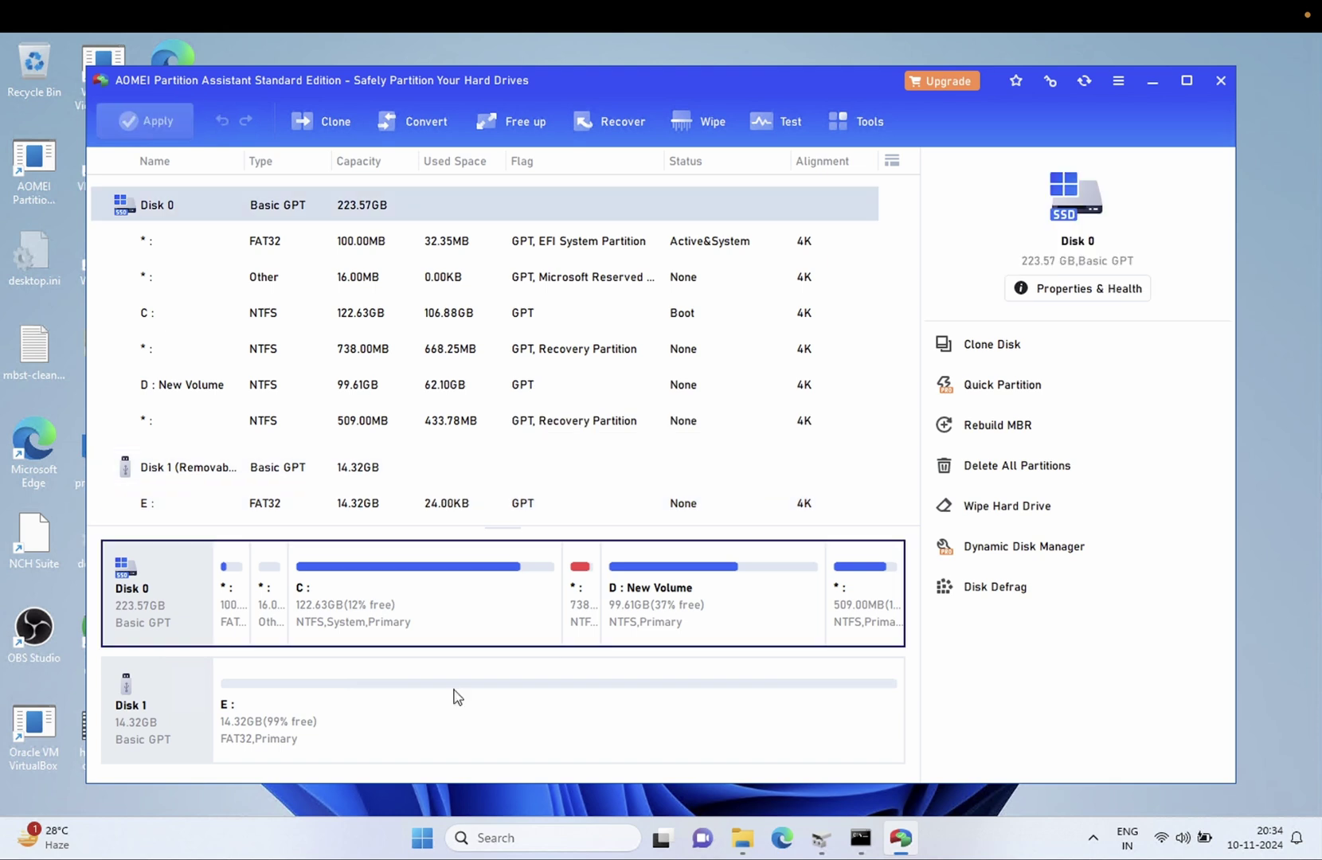
left_click(742, 837)
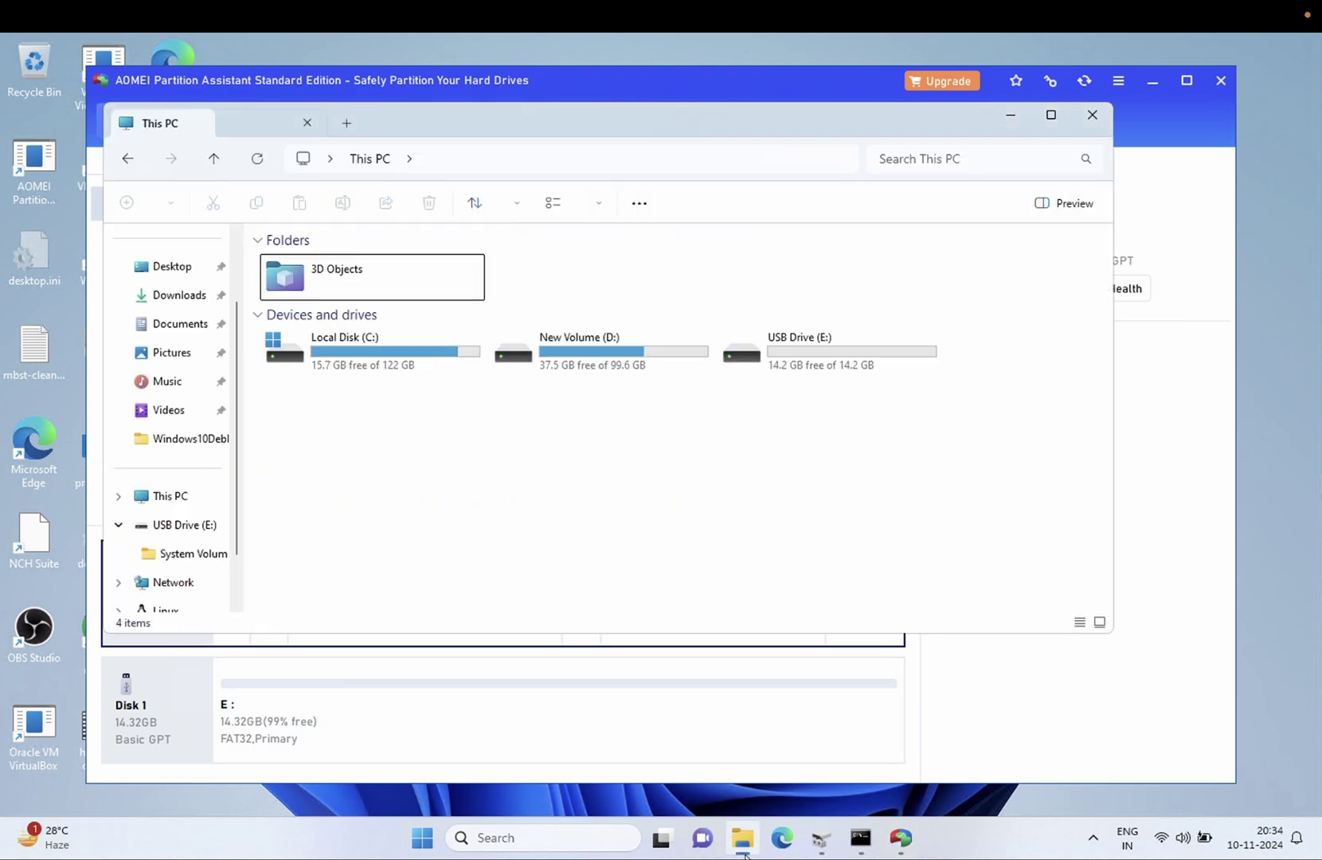
double_click(849, 346)
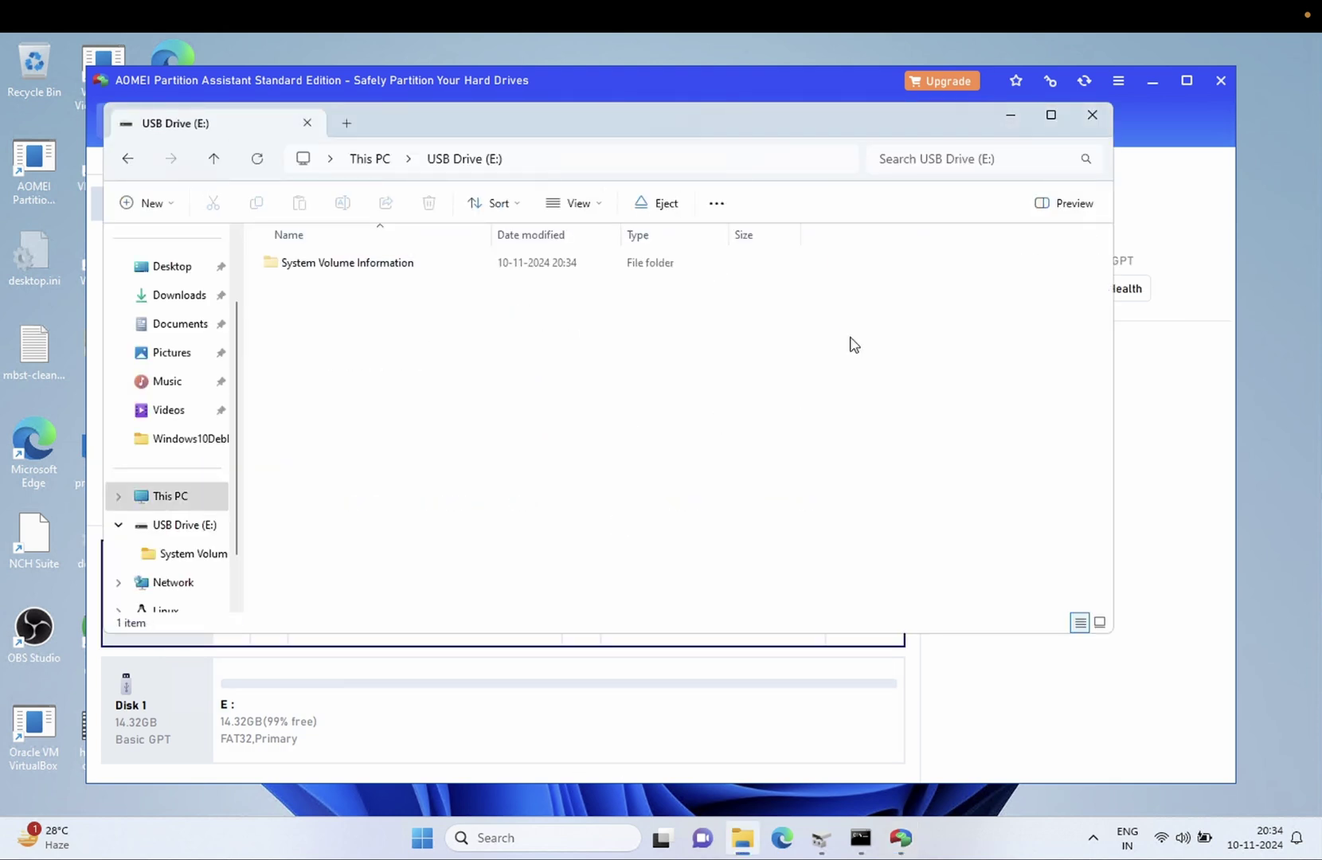
double_click(412, 262)
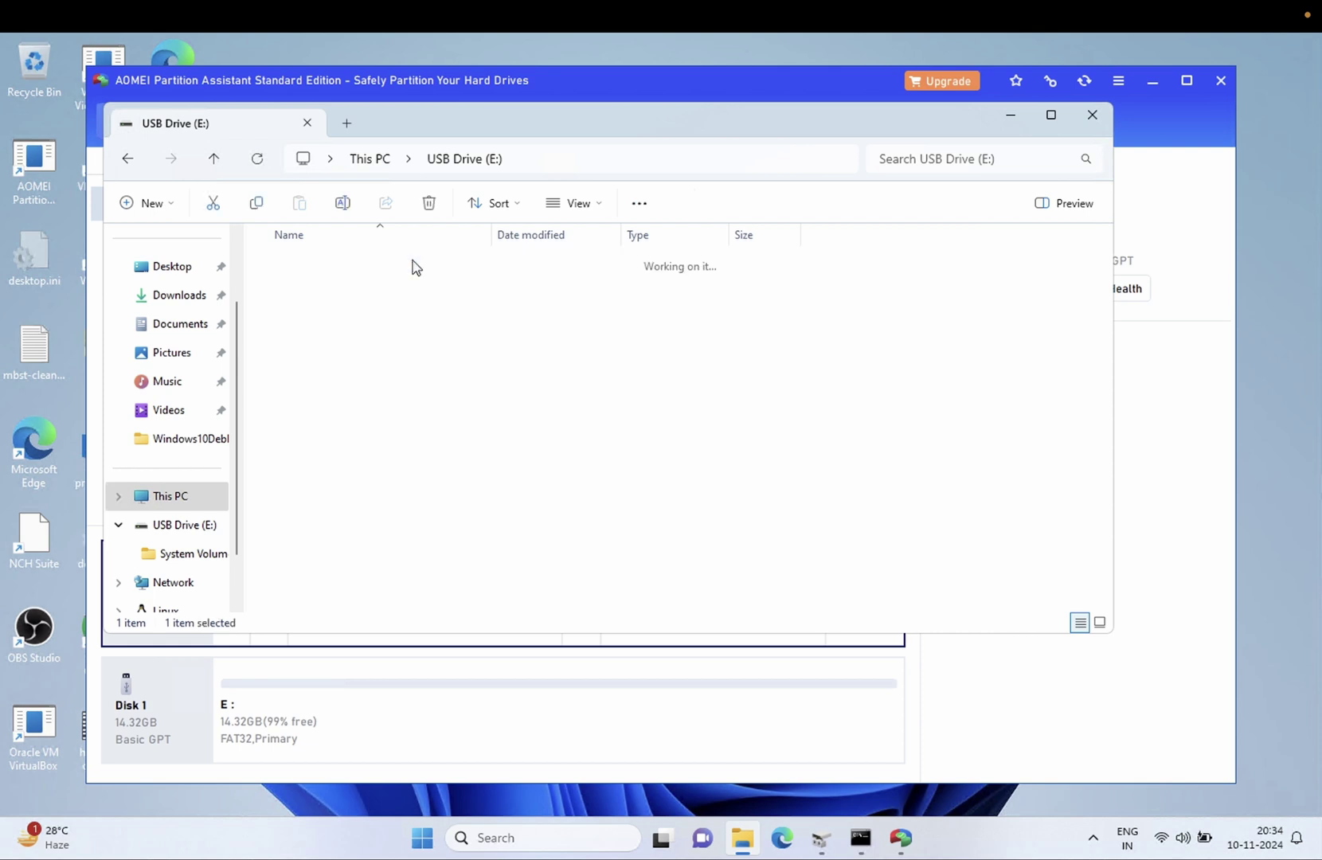
left_click(214, 171)
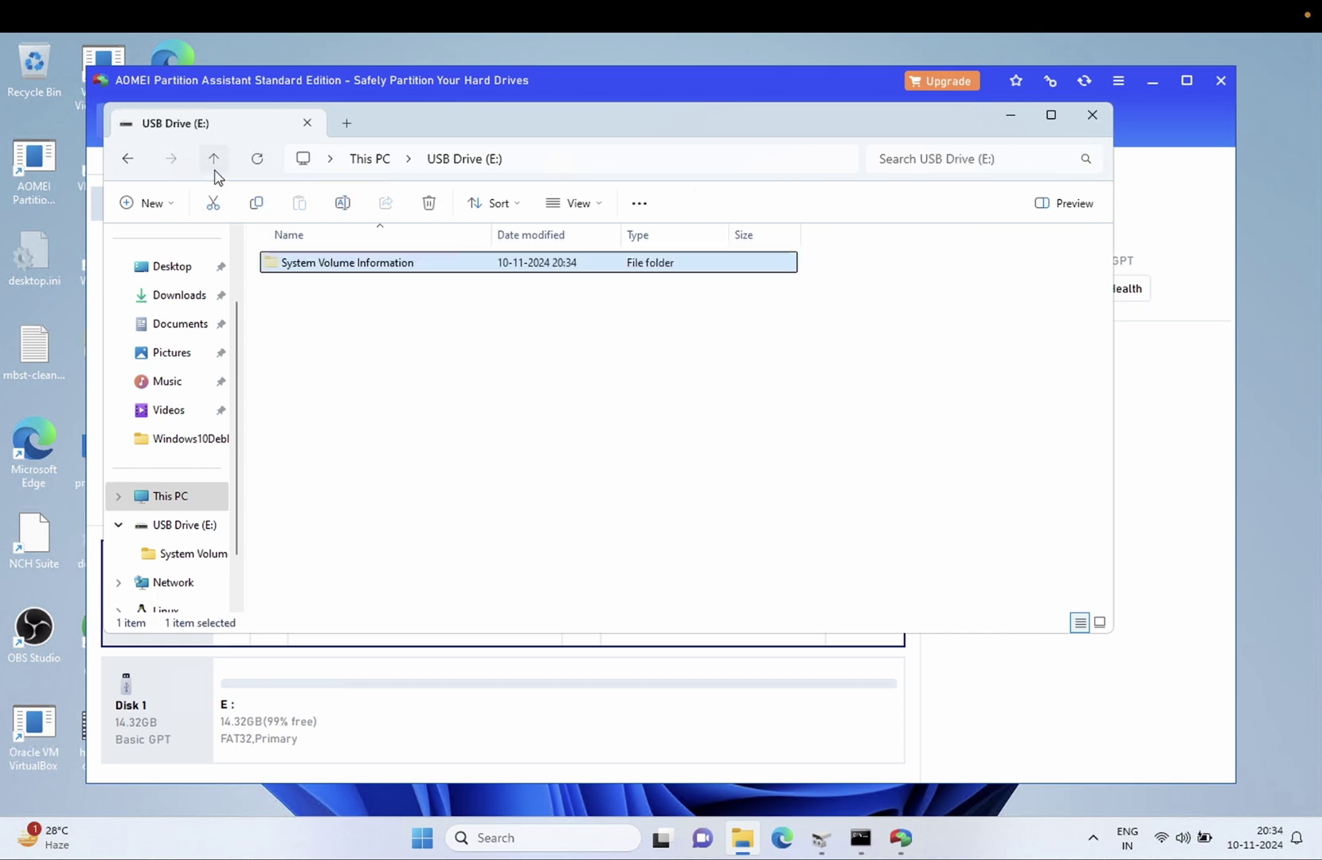
left_click(214, 169)
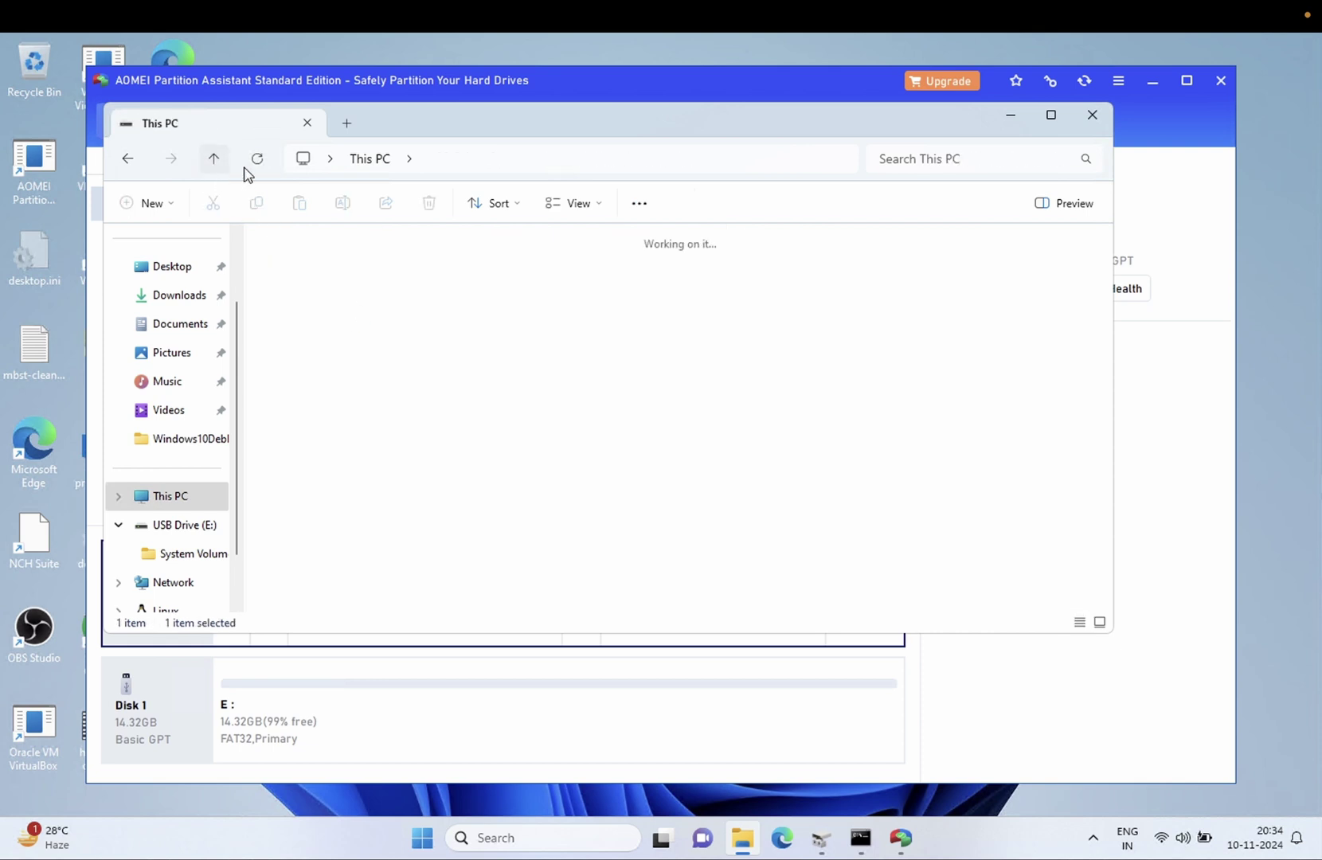
left_click(1091, 119)
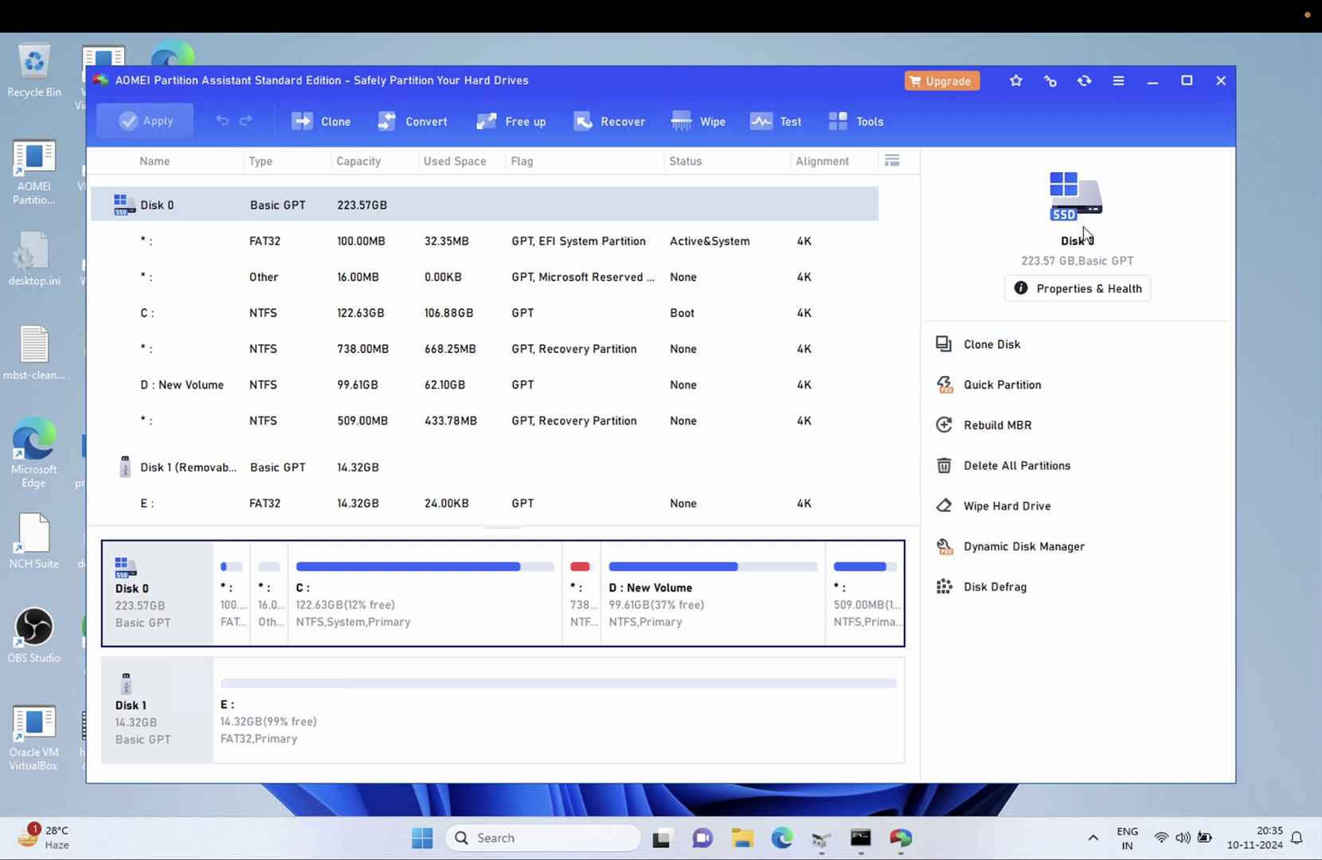
- Minimize AOMEI Partition Assistant so only the Windows desktop is showing
left_click(1158, 92)
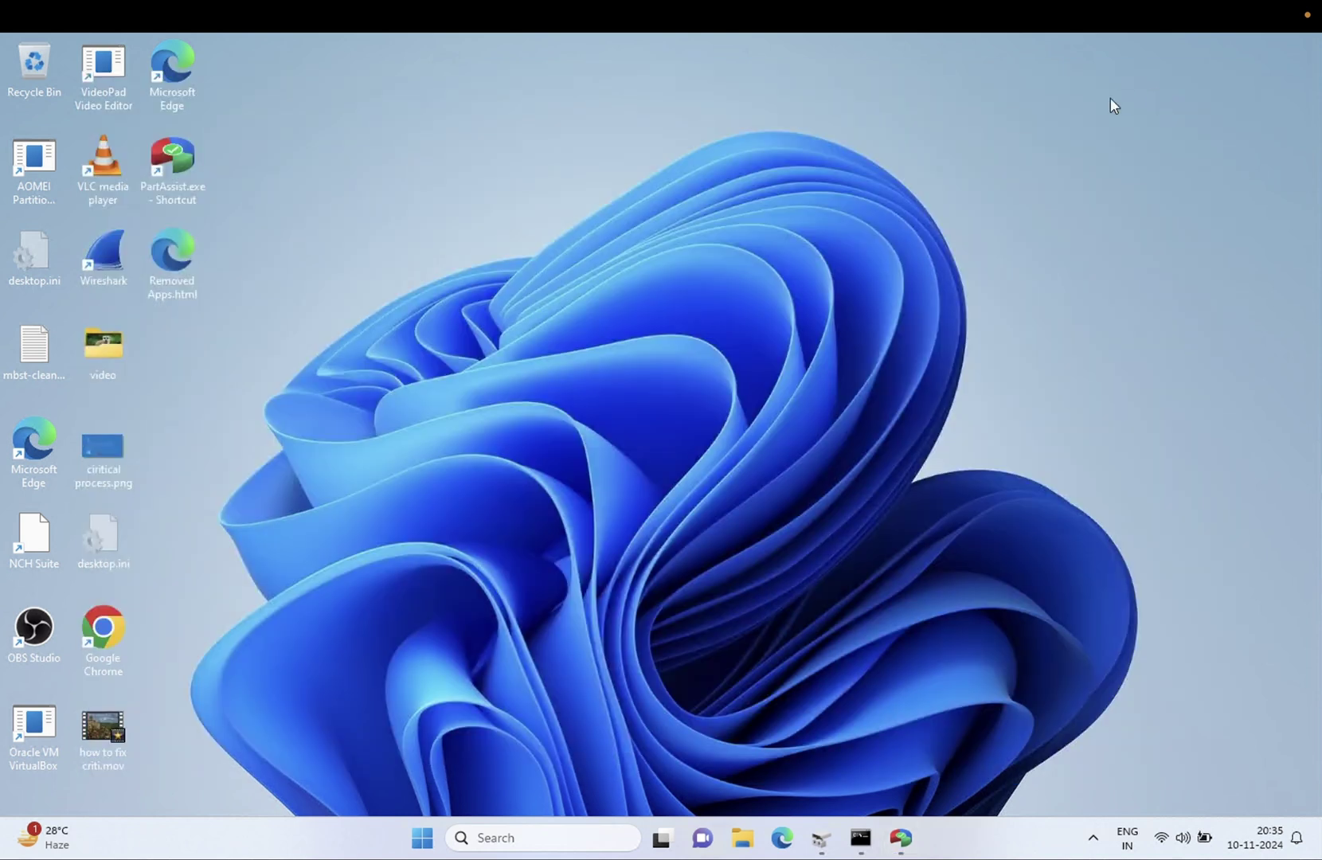